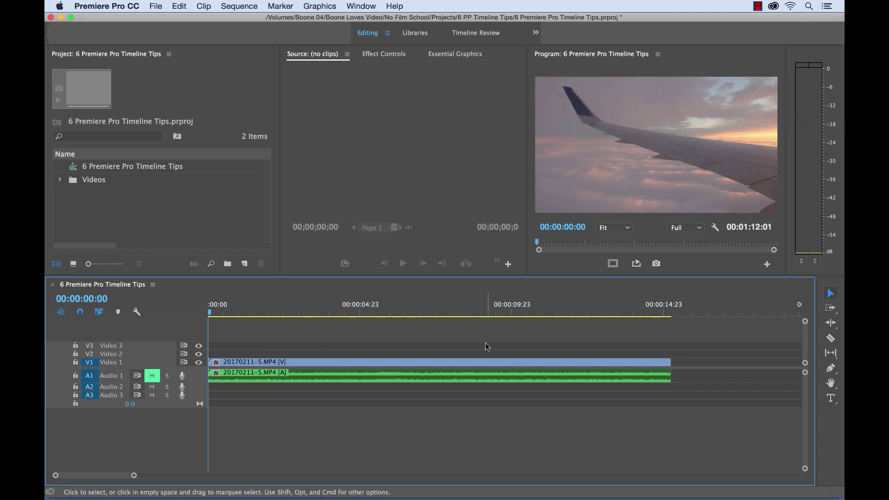
- Zoom out, scrub through the later clips, then return to the sequence start and zoom in
key("minus")
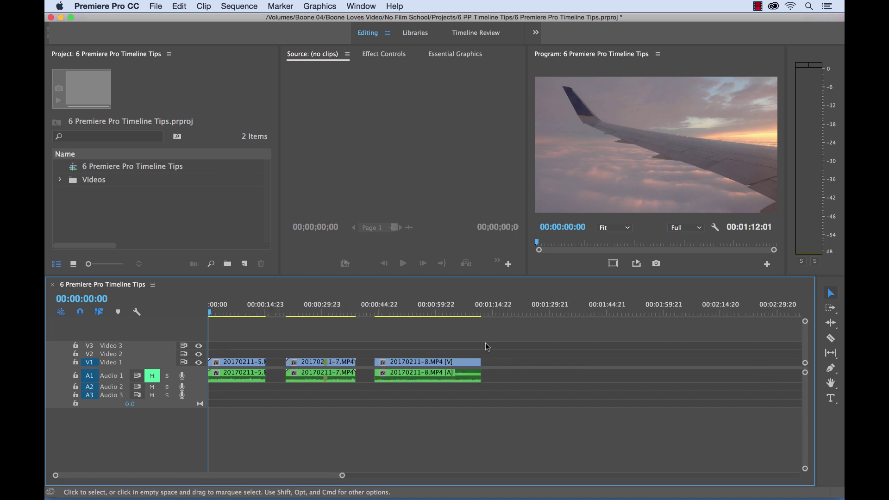
left_click(326, 308)
left_click_drag(327, 311, 425, 313)
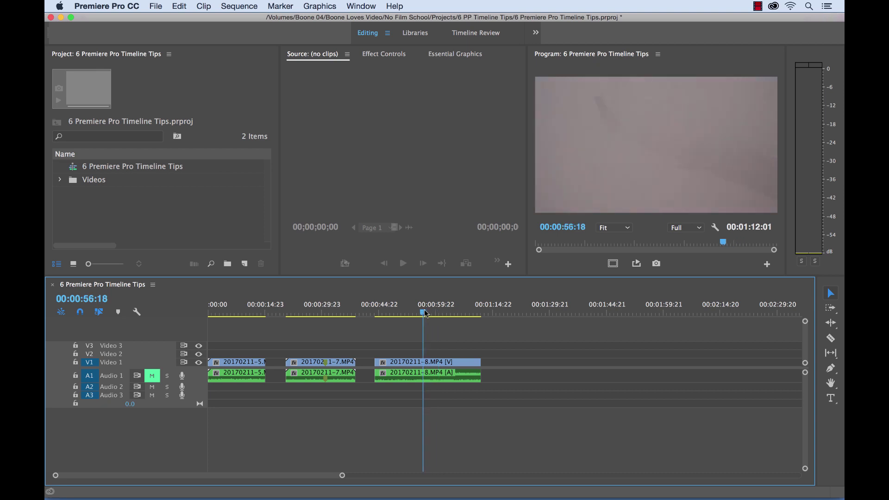
key("Up")
key("Up")
key("Up")
key("Up")
key("Up")
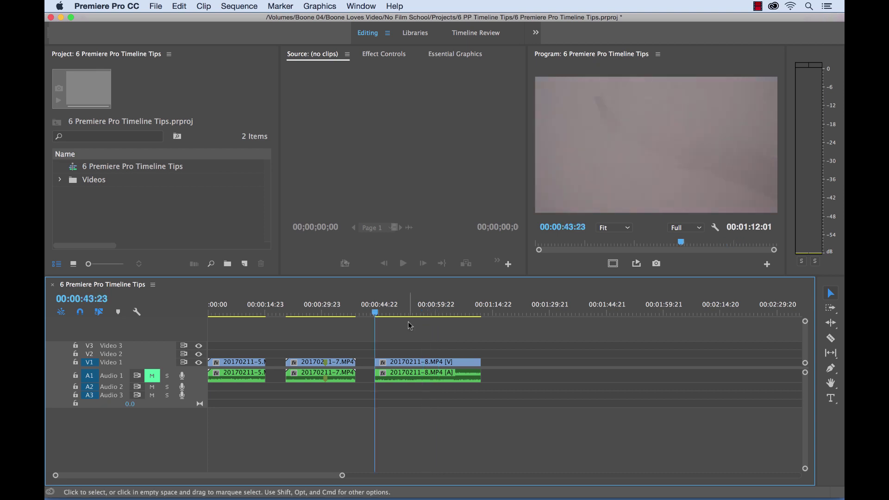
key("backslash")
key("equal")
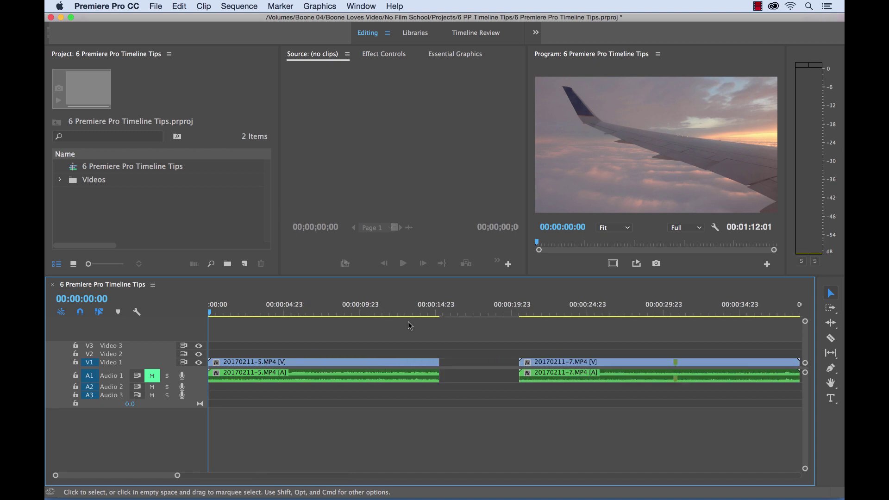
key("equal")
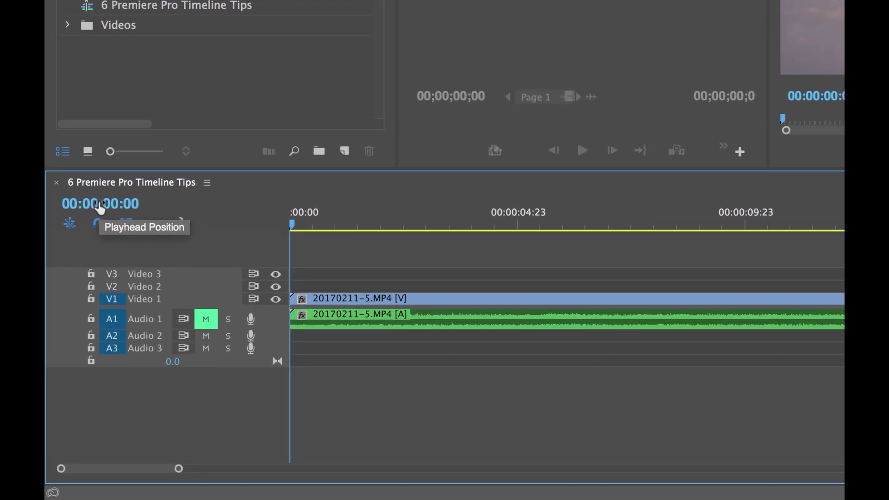
- Set the playhead timecode to 00:01:00:00, then to 00:01:01:00
left_click(100, 205)
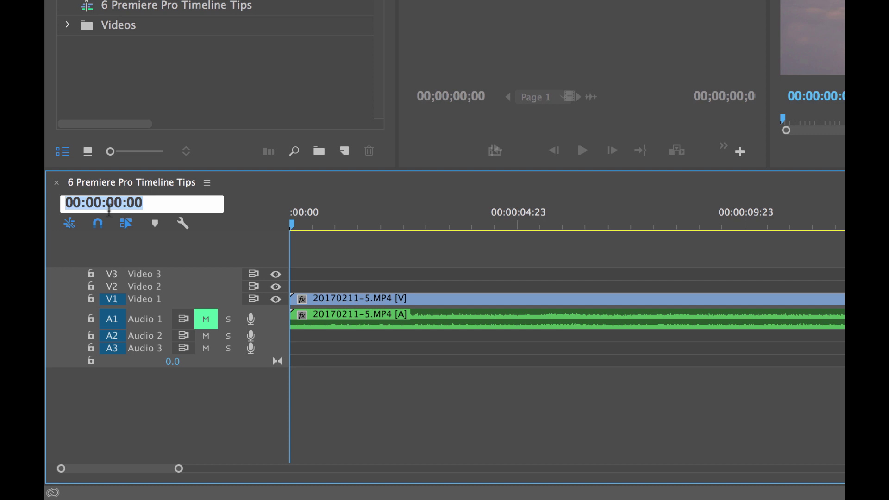
type("1")
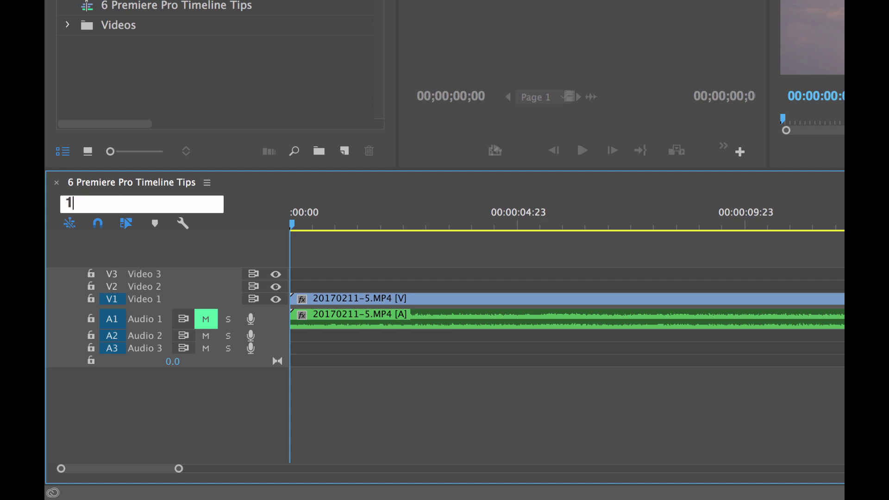
type(":00:000")
key("Return")
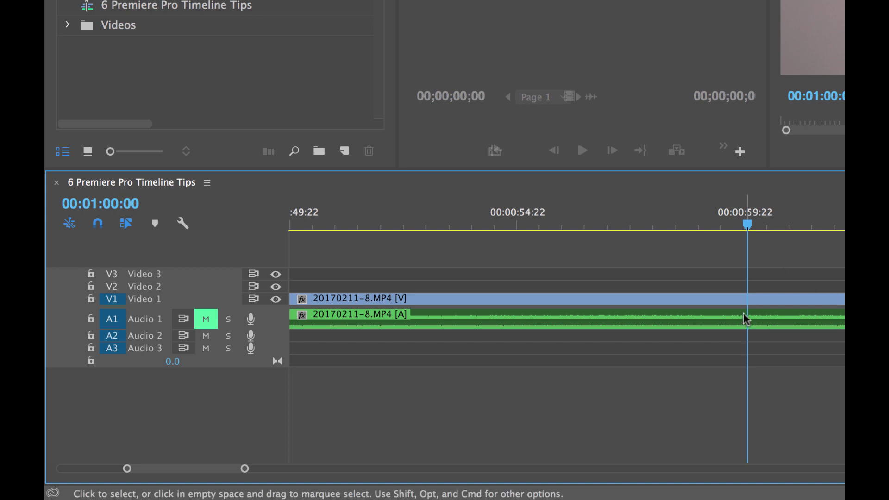
left_click(118, 206)
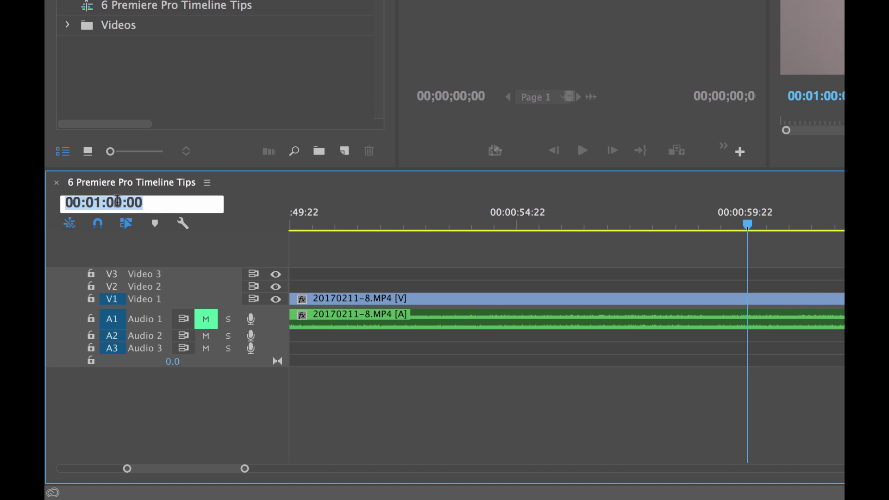
type("10100")
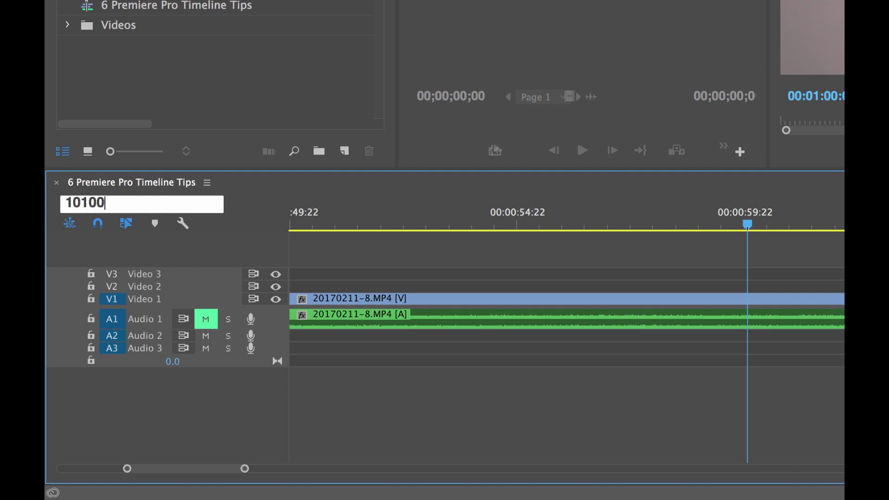
key("Return")
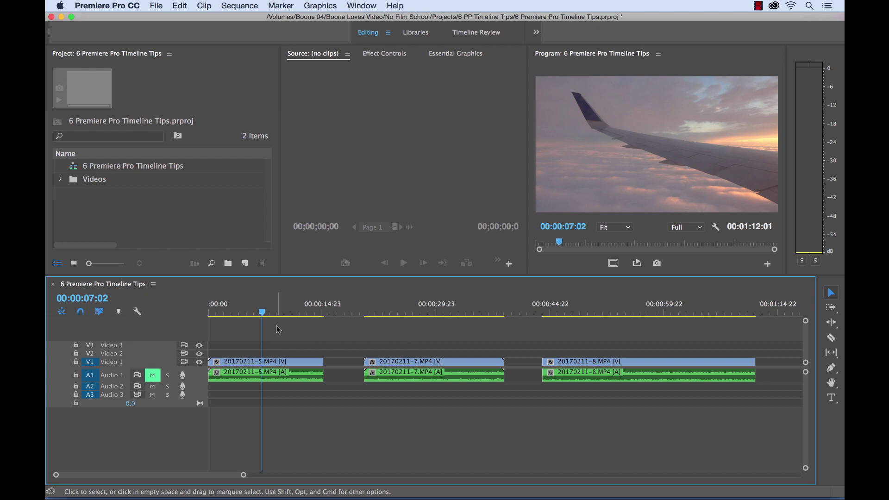
- Widen the track headers, expand Video 1, and select clip 20170211-5.MP4
left_click(254, 362)
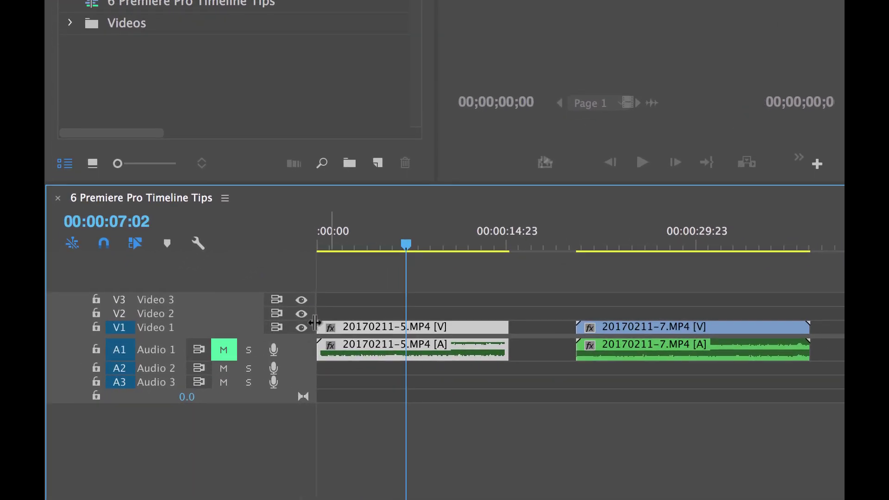
left_click_drag(315, 311, 387, 306)
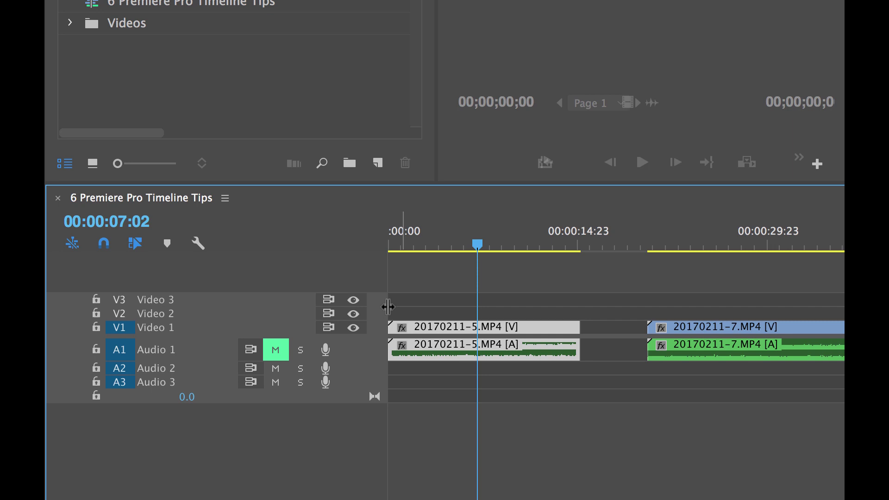
double_click(377, 328)
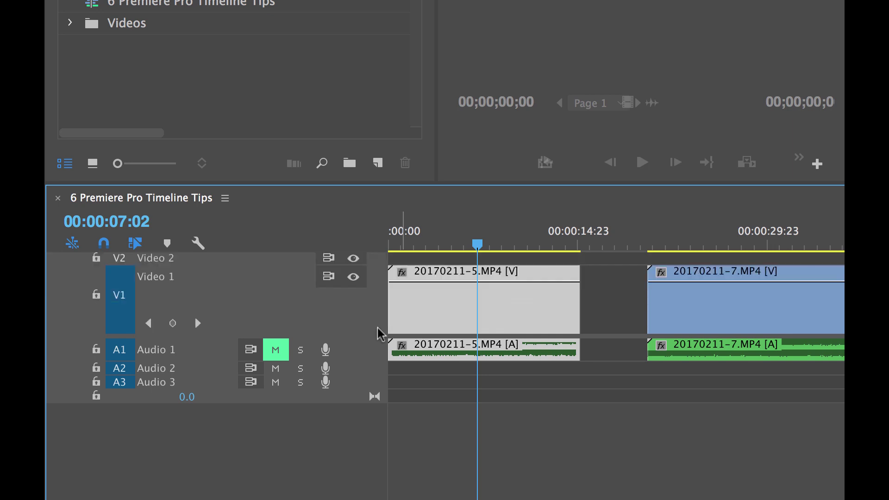
left_click(625, 306)
left_click(557, 304)
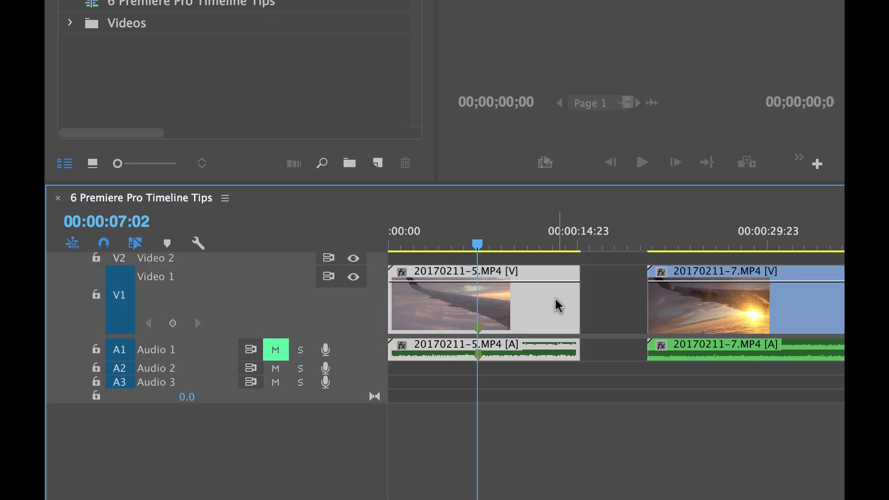
- Add a red marker named 'trim head and tail of clip 3 frames' lasting about three seconds
key("m")
key("m")
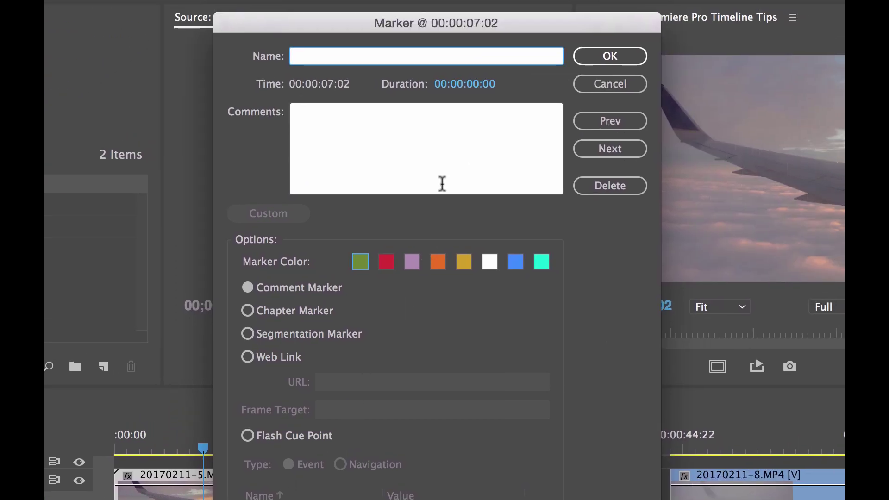
left_click(518, 262)
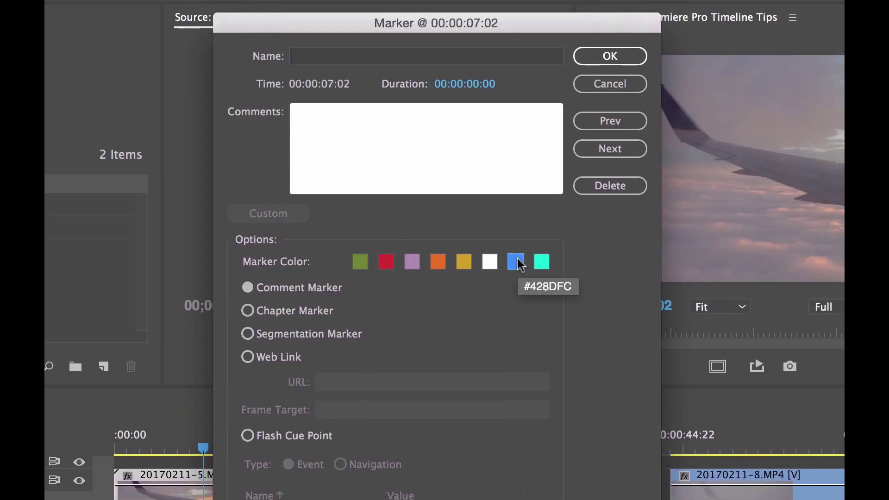
left_click(389, 265)
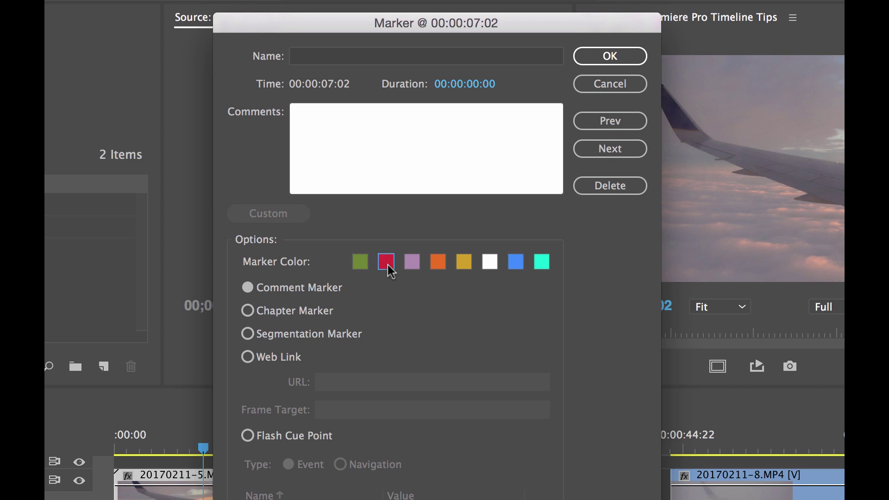
left_click(375, 58)
type("trim ")
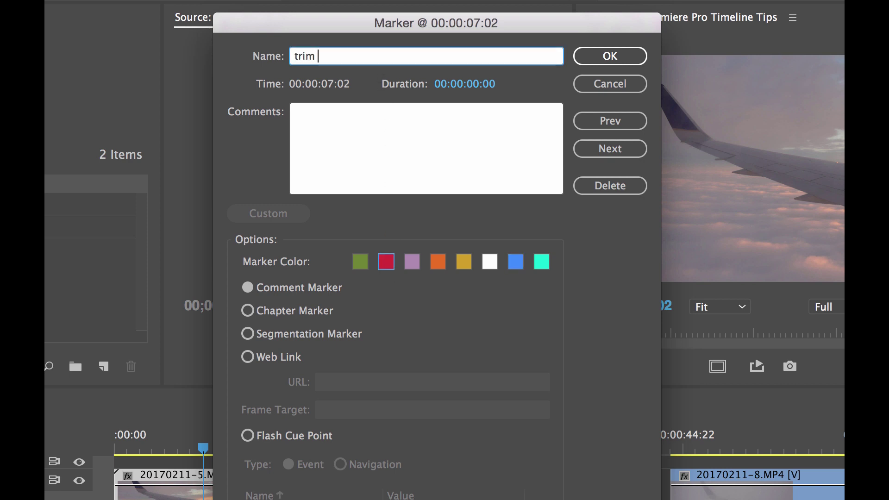
type("head and tail ")
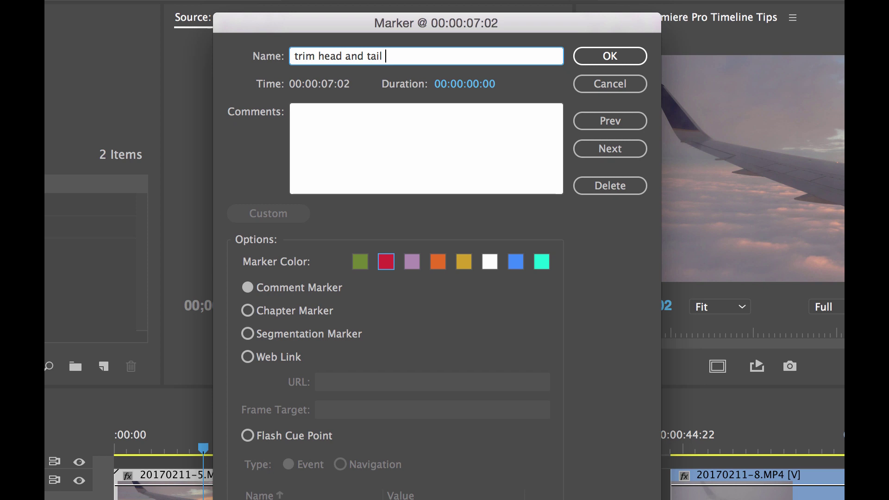
type("of clip by")
key("BackSpace")
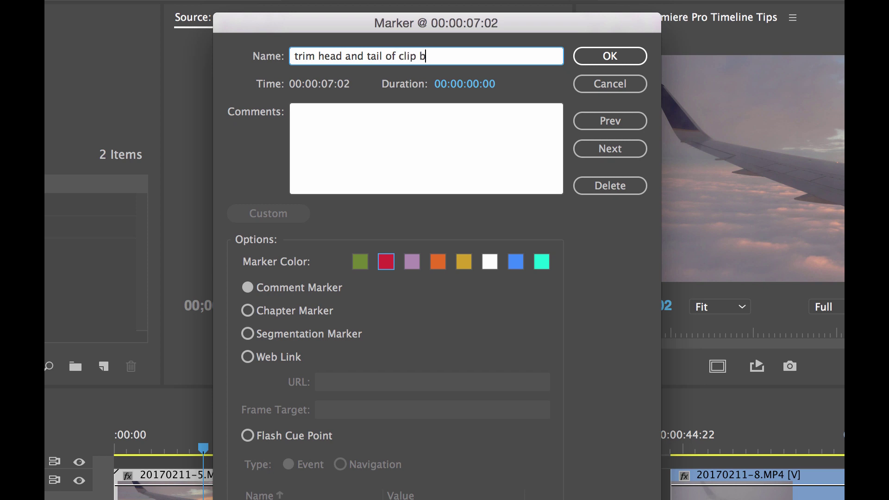
key("BackSpace")
type("3 frames")
left_click_drag(446, 82, 552, 76)
left_click(610, 56)
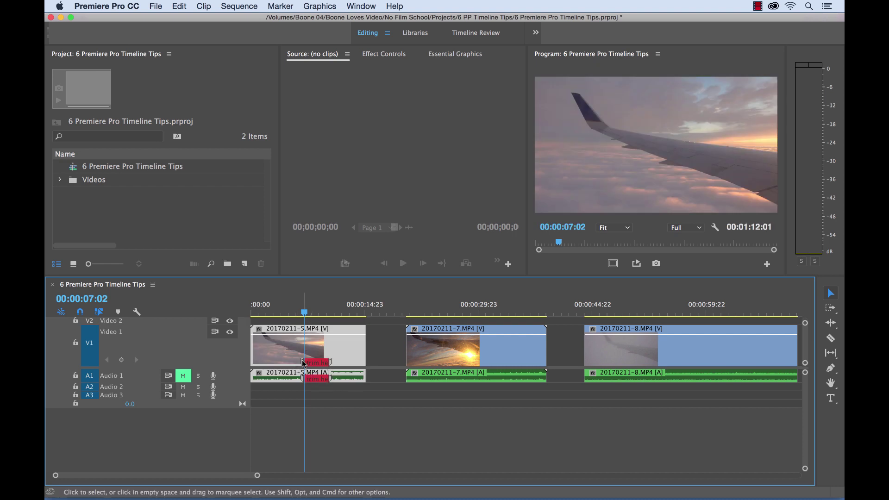
- Extend the red marker's start and end in the source viewer to cover nearly the whole clip
double_click(303, 364)
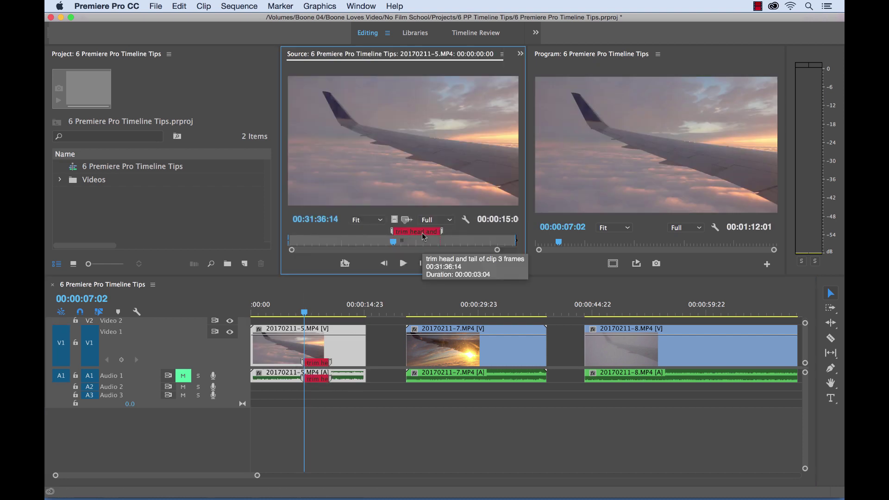
left_click_drag(393, 233, 303, 230)
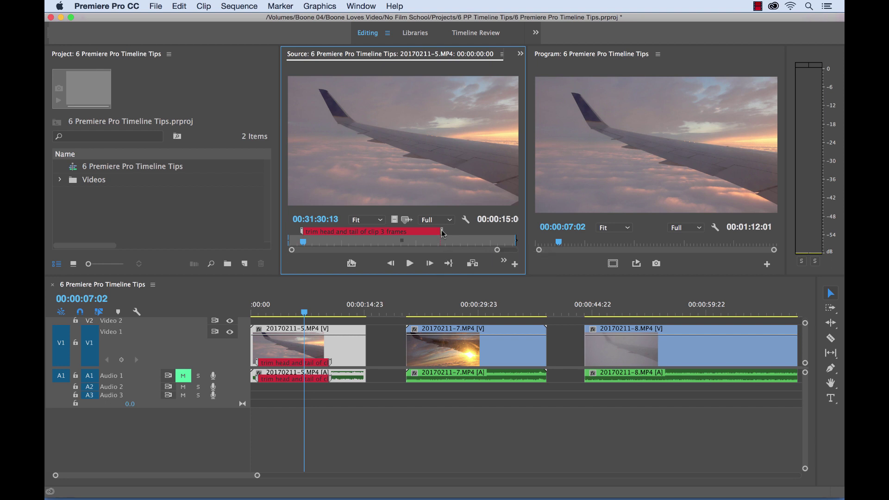
left_click_drag(441, 232, 500, 231)
- Zoom the timeline out to show the whole three-clip sequence
left_click(382, 352)
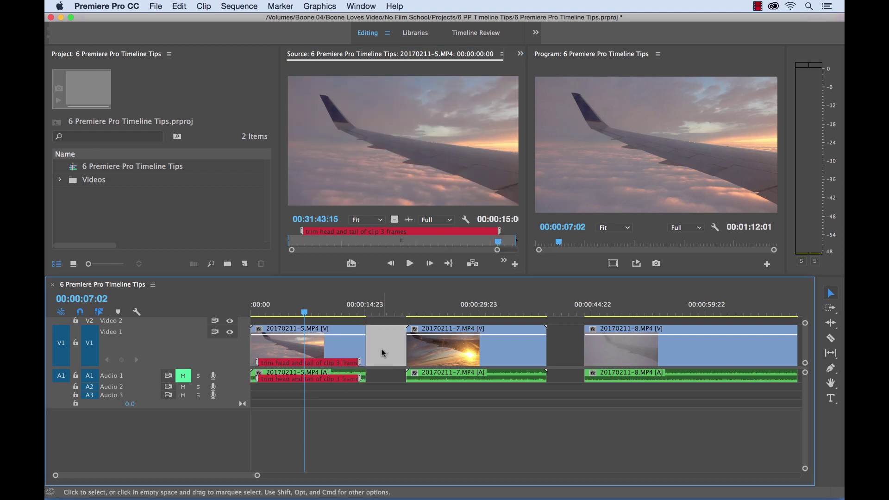
key("=")
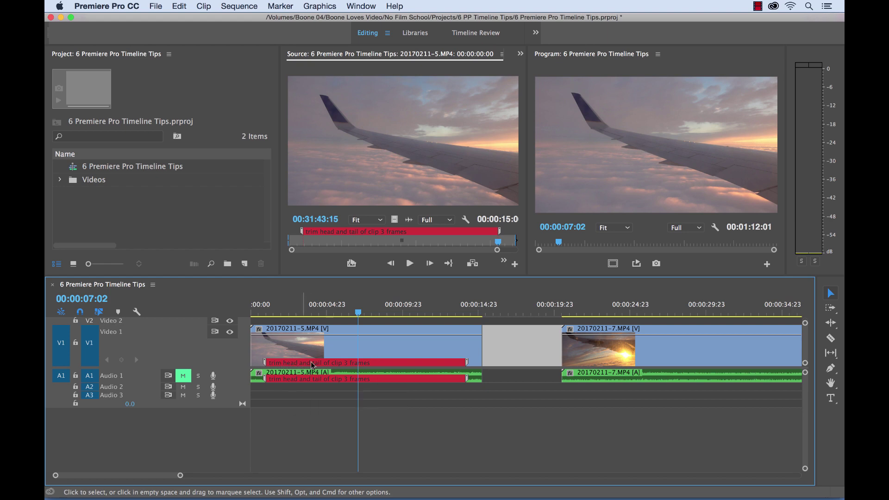
key("-")
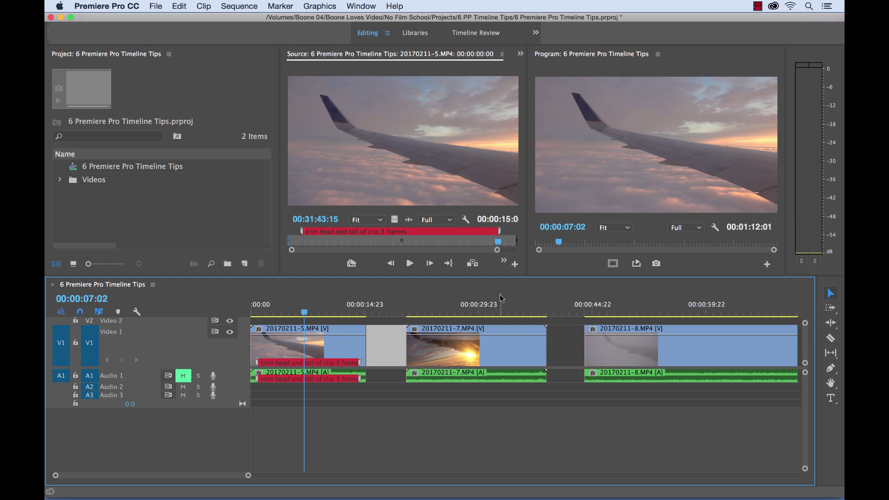
- Select clip 20170211-7 and place the playhead at 00:00:24:03
left_click(500, 299)
left_click(518, 360)
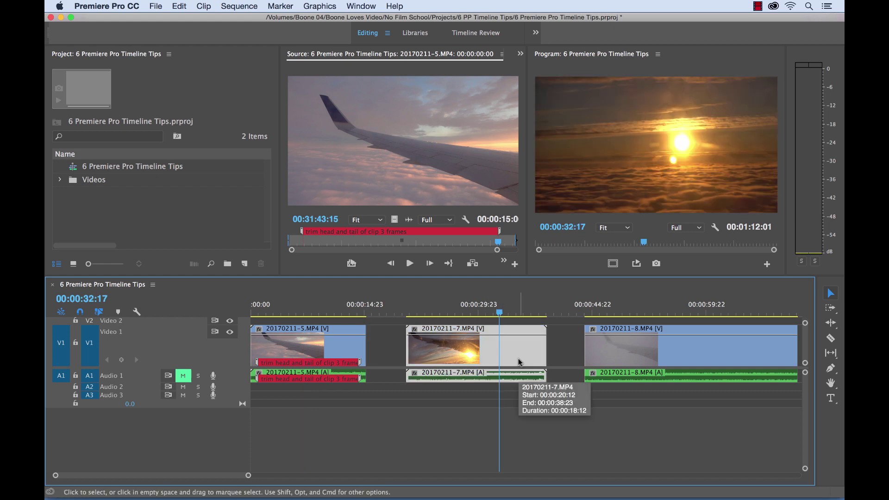
left_click(433, 305)
- Add a blue clip marker named 'Approved' lasting 00:00:03:23, then deselect the clip
key("m")
key("m")
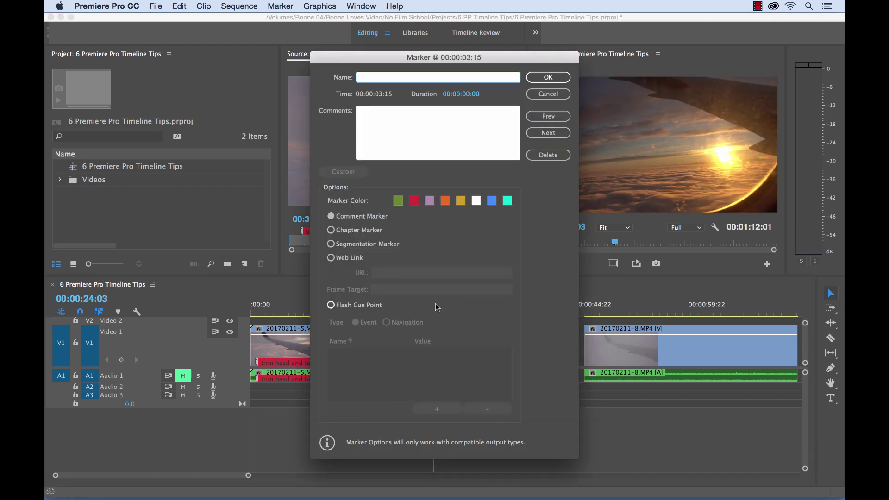
left_click(492, 200)
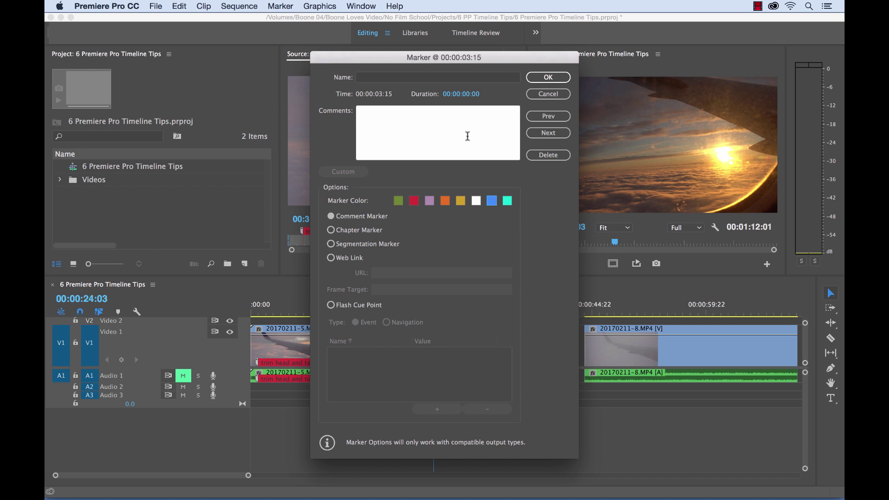
left_click(387, 78)
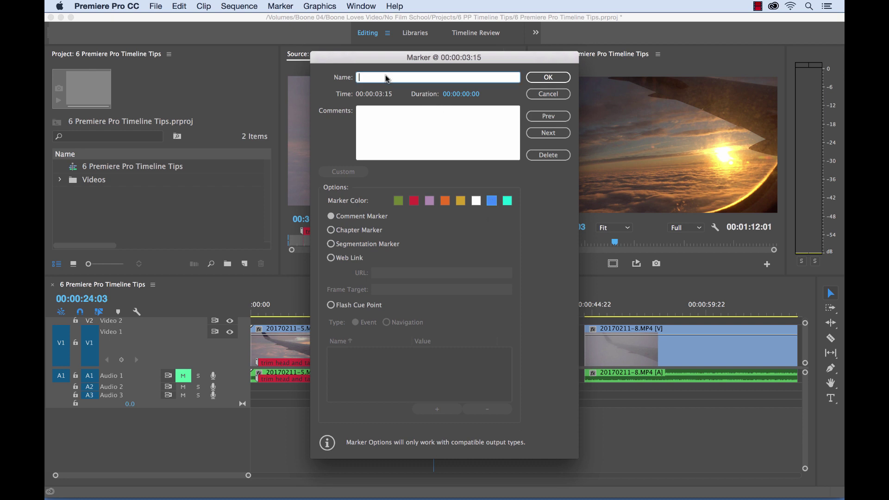
type("g")
key("BackSpace")
type("Good")
key("BackSpace")
key("BackSpace")
key("BackSpace")
key("BackSpace")
type("Approved")
left_click_drag(454, 95, 485, 94)
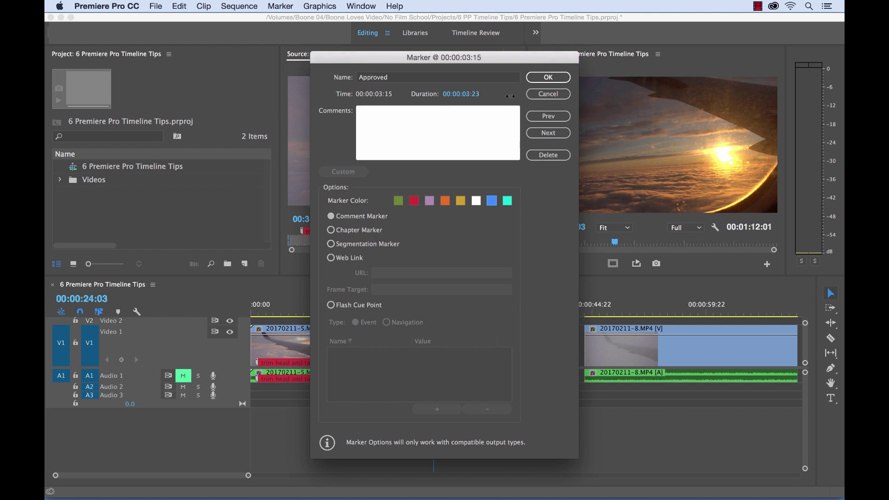
left_click(548, 77)
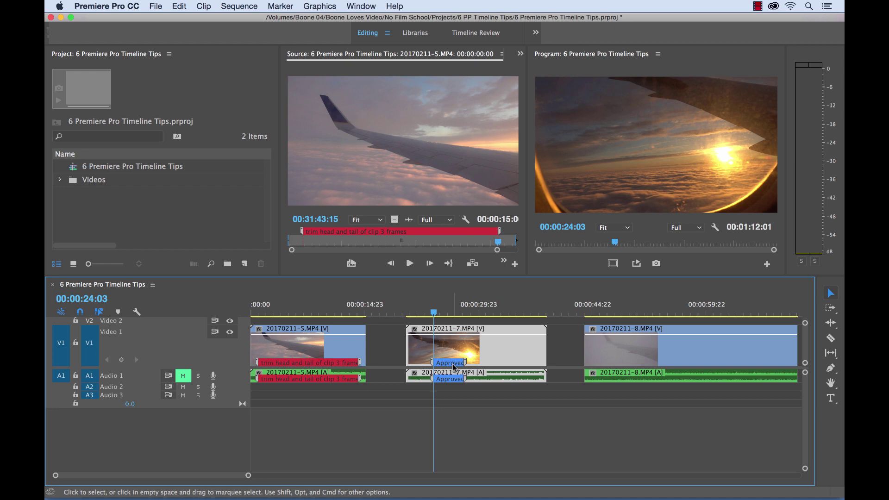
mouse_move(453, 366)
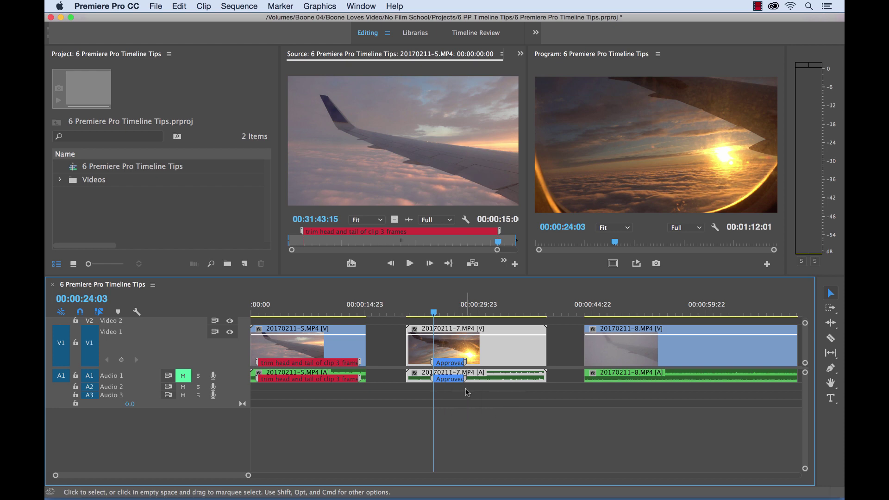
left_click(492, 409)
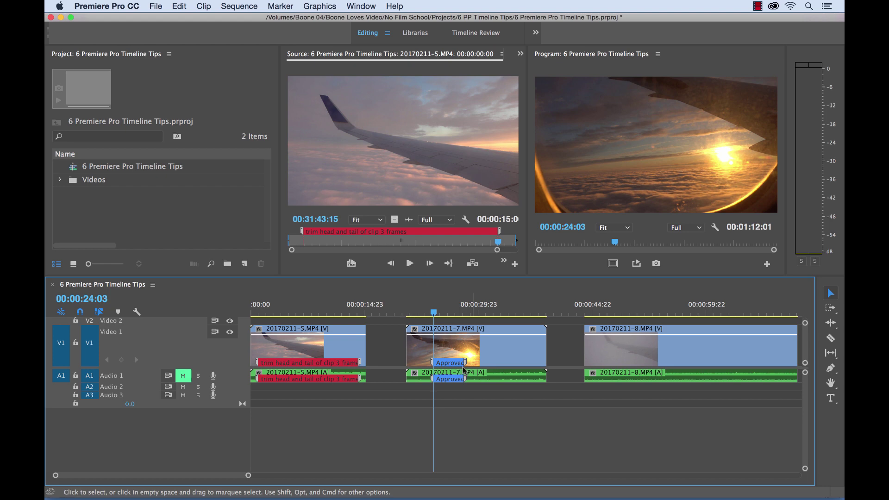
- Add a blue 'Approved' sequence marker lasting 00:00:06:11, aligned to clip 20170211-7's start
key("m")
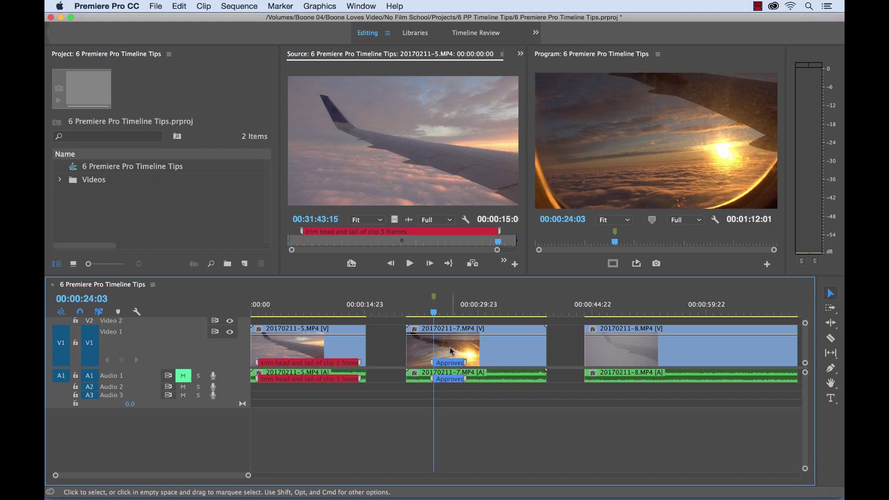
double_click(434, 297)
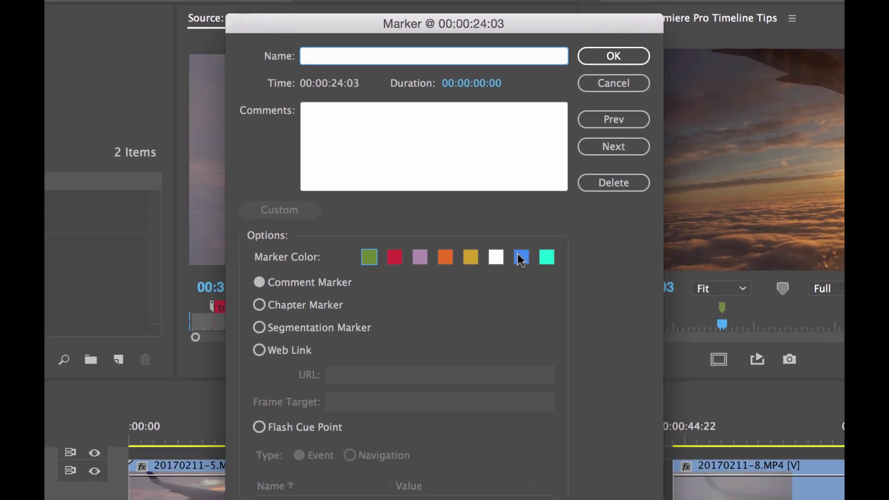
left_click(491, 201)
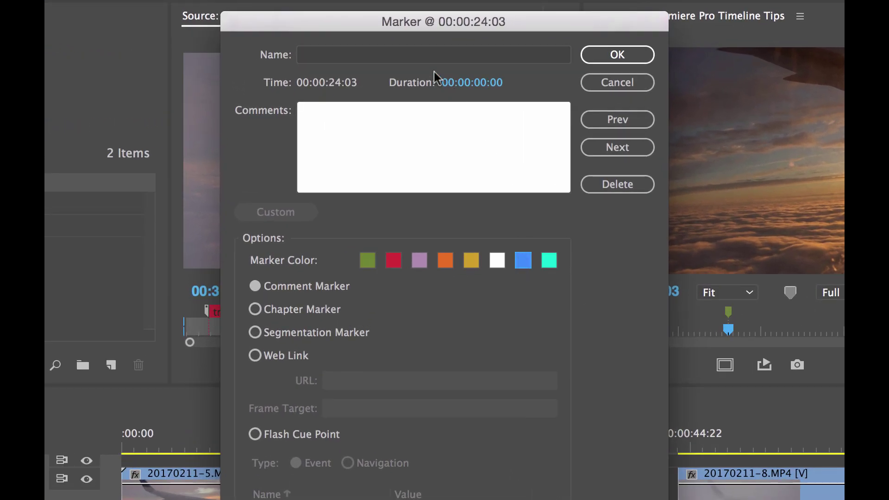
left_click(397, 58)
type("C")
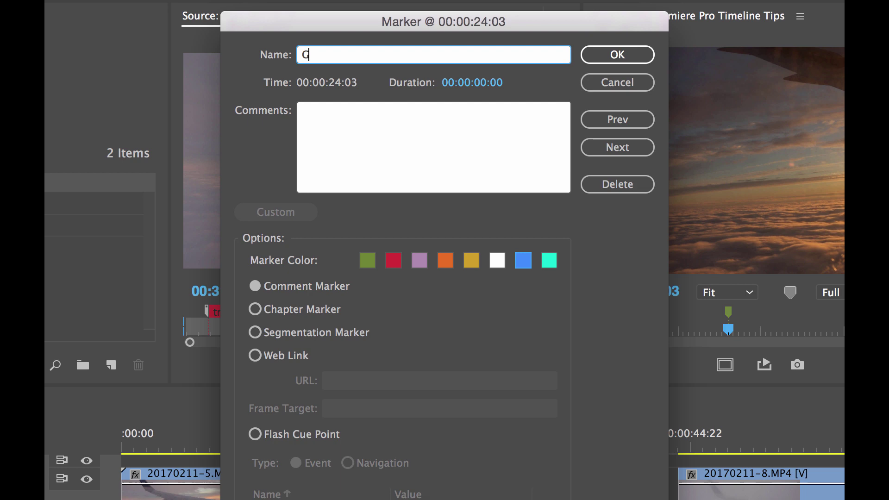
type("pproved")
left_click(460, 83)
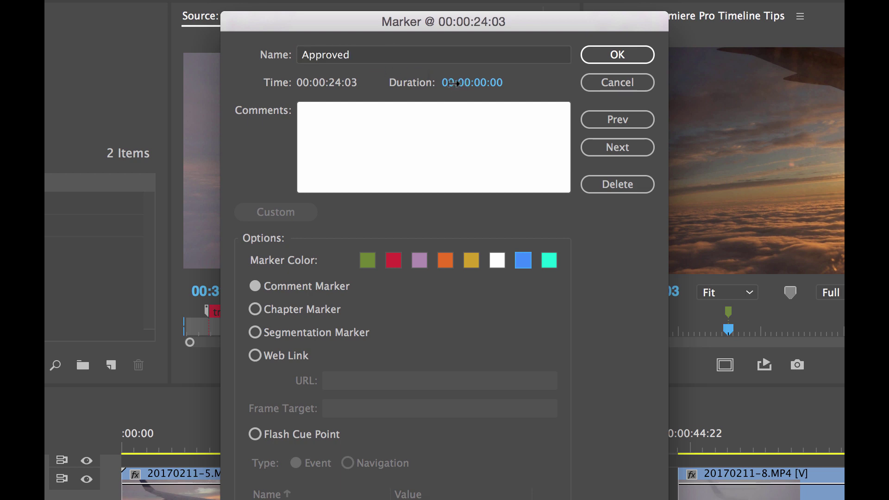
left_click_drag(460, 84, 592, 71)
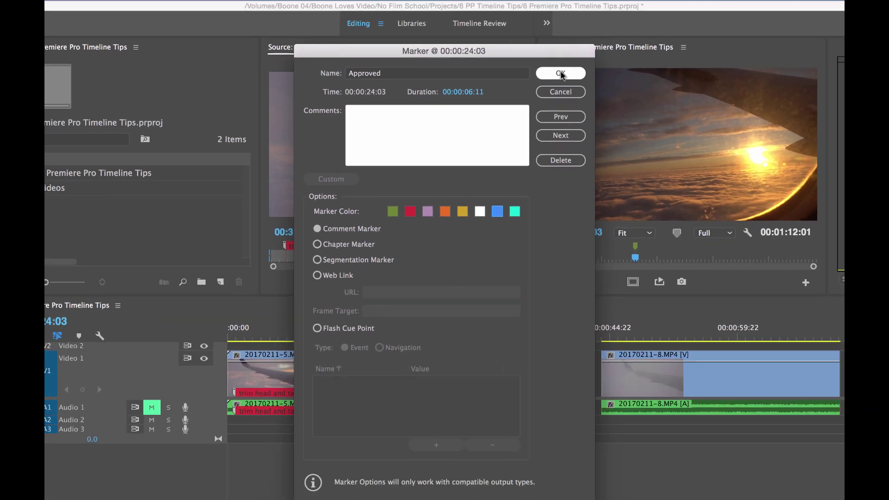
left_click(561, 73)
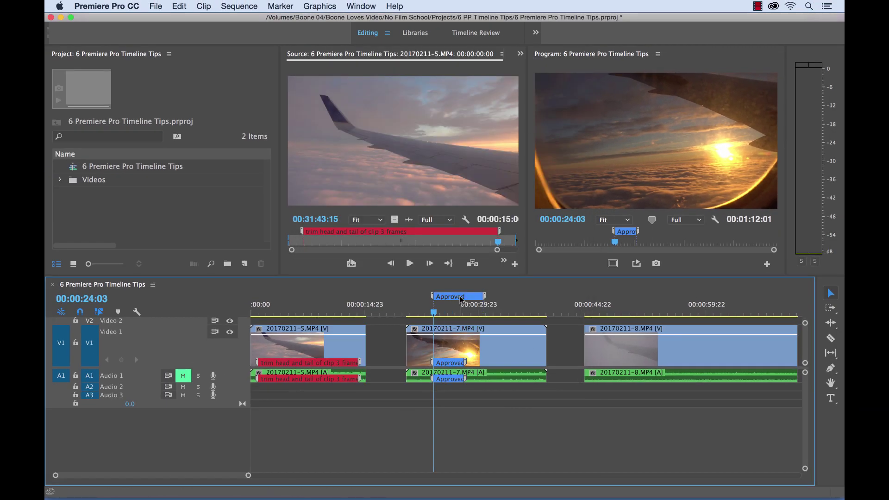
mouse_move(455, 299)
left_mouse_down()
mouse_move(428, 299)
mouse_move(547, 296)
left_mouse_up()
- Add a red sequence marker at 00:00:45:19 named 'Needs work. Trim' with comment '- Ripple delete'
left_click(599, 305)
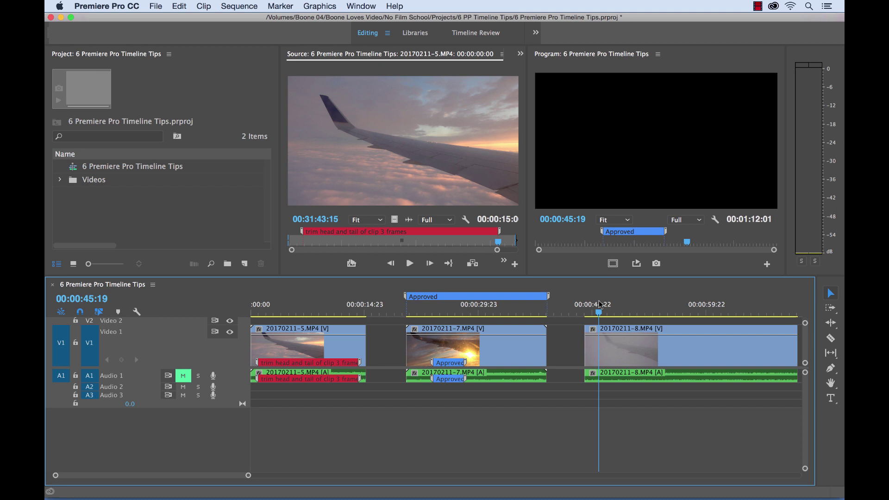
key("m")
key("m")
left_click(414, 202)
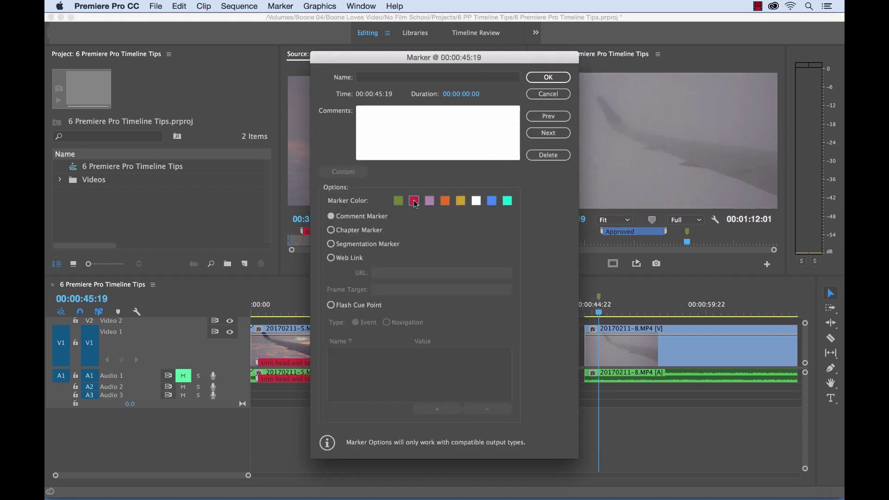
left_click(430, 80)
type("Needs work. Trim")
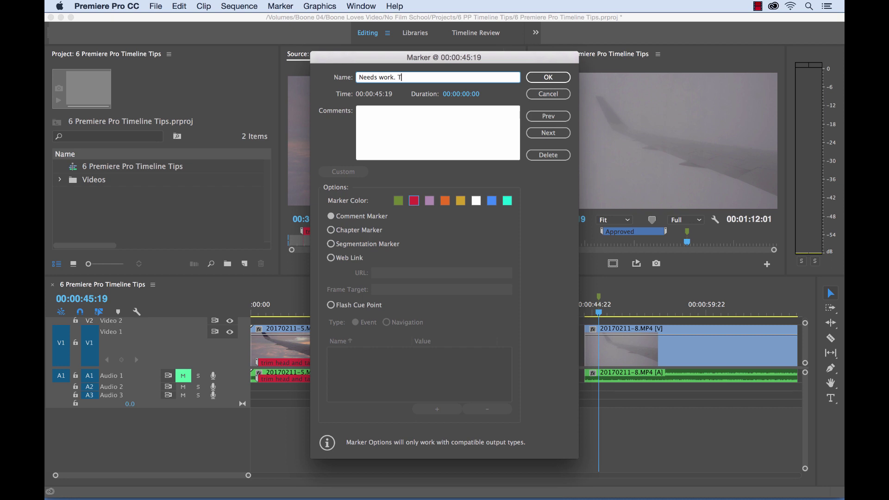
left_click(406, 114)
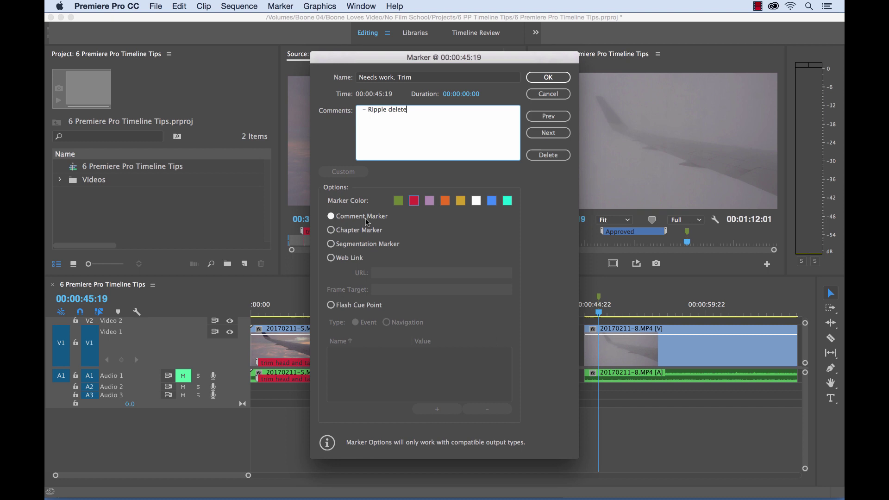
left_click(549, 77)
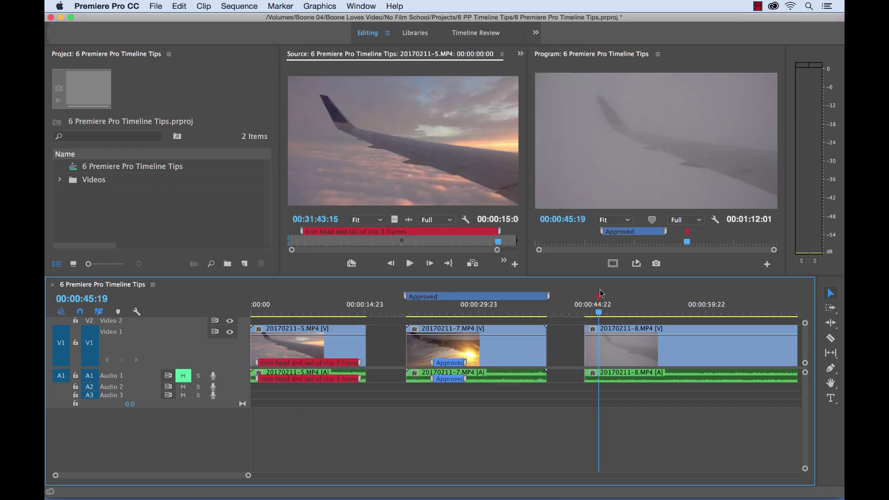
- Stretch the red marker to span clip 20170211-8 through the sequence end
double_click(598, 299)
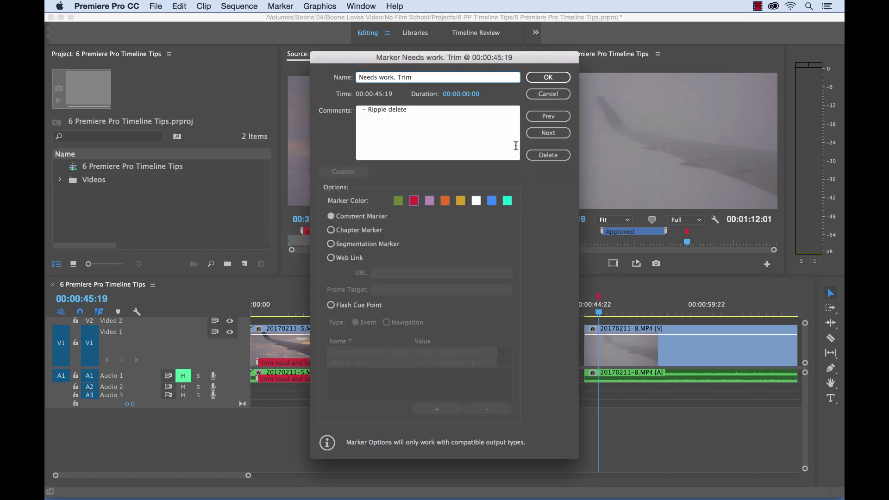
left_click(559, 80)
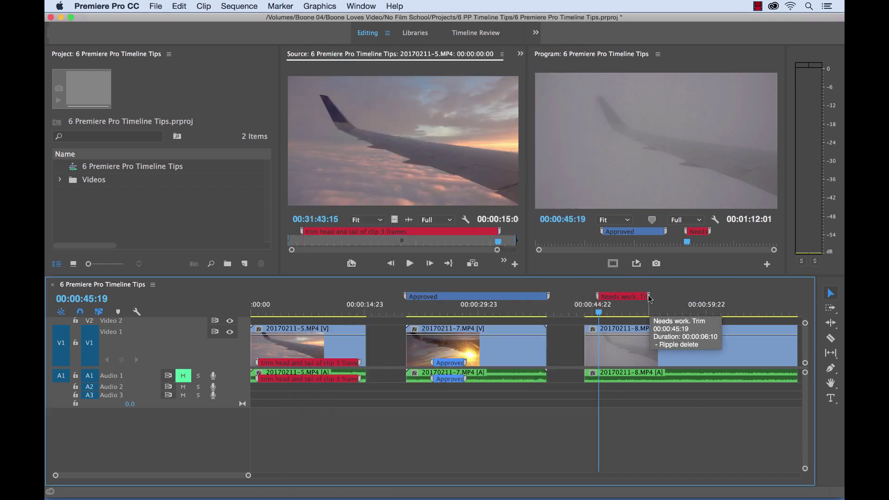
mouse_move(649, 297)
left_mouse_down()
mouse_move(797, 301)
mouse_move(799, 311)
left_mouse_up()
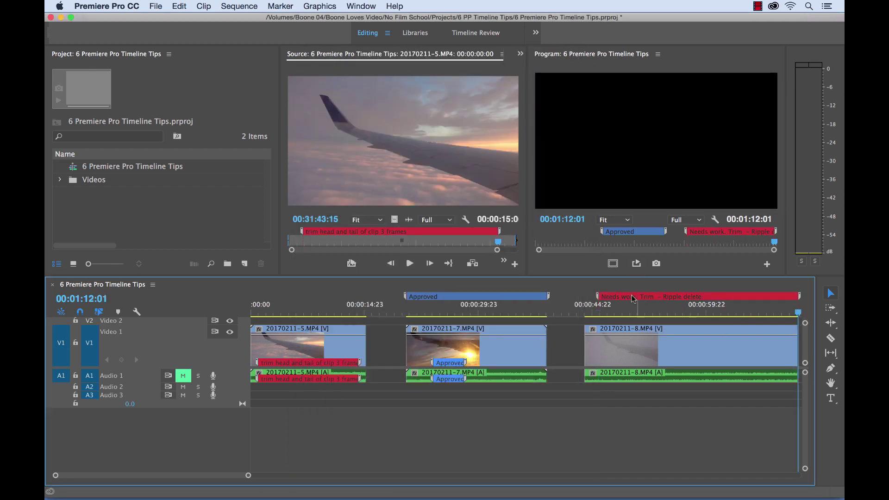
left_click_drag(598, 297, 584, 302)
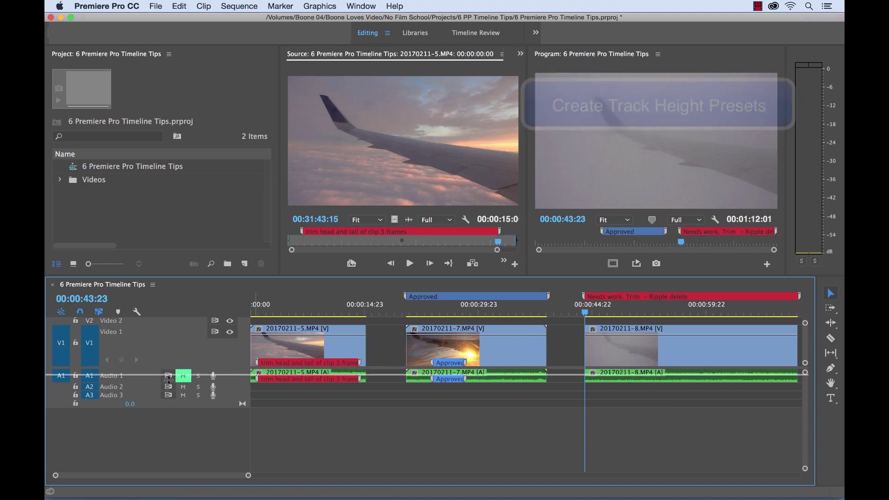
- Give the video tracks more room, revealing an empty Video 3 track above Video 2
left_click_drag(169, 368, 165, 402)
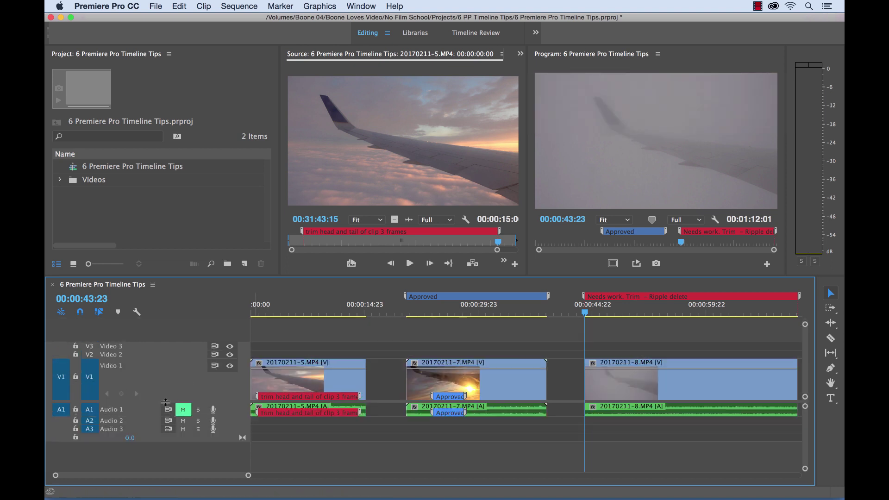
right_click(174, 356)
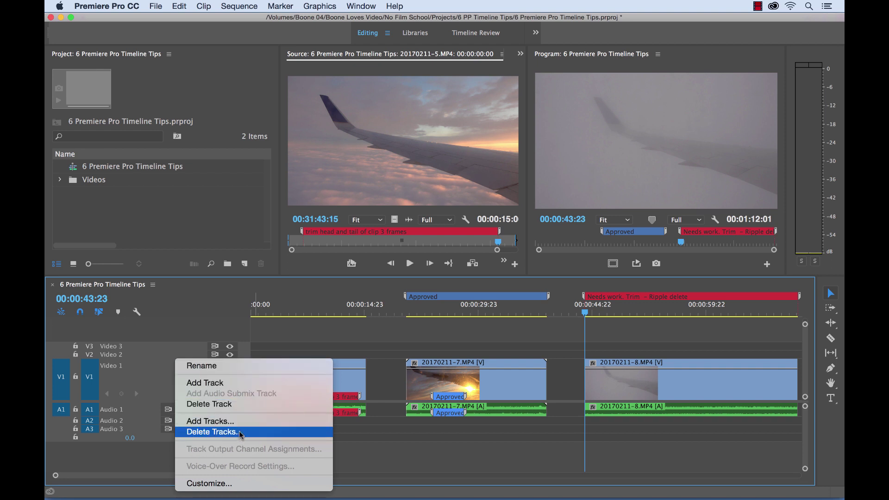
left_click(295, 354)
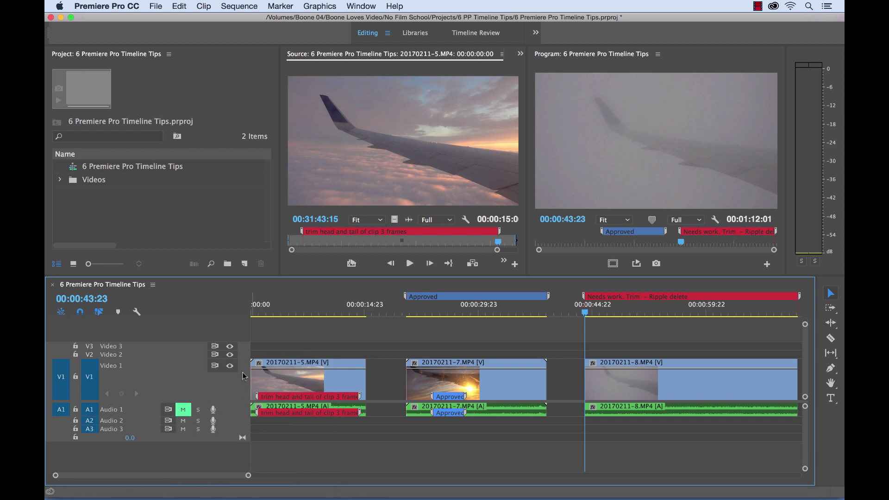
- Collapse Video 1, then expand Audio 1 and Audio 2 taller to show Audio 1's L/R waveforms
double_click(245, 369)
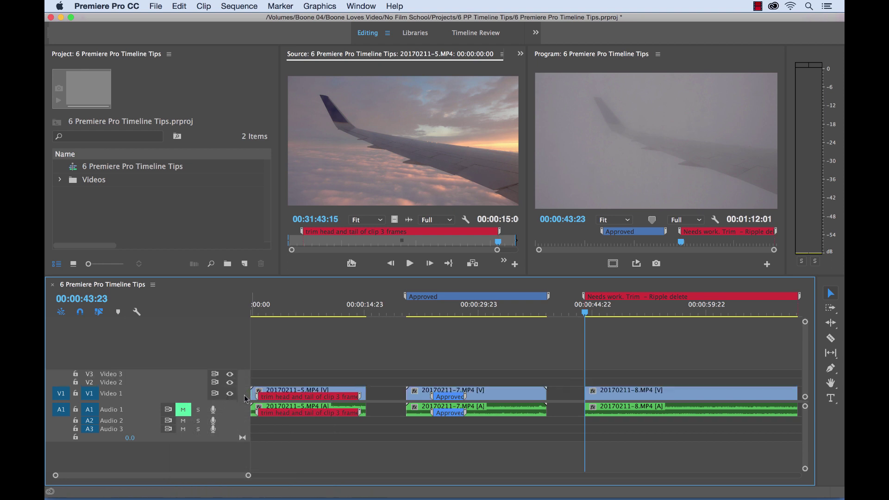
double_click(243, 410)
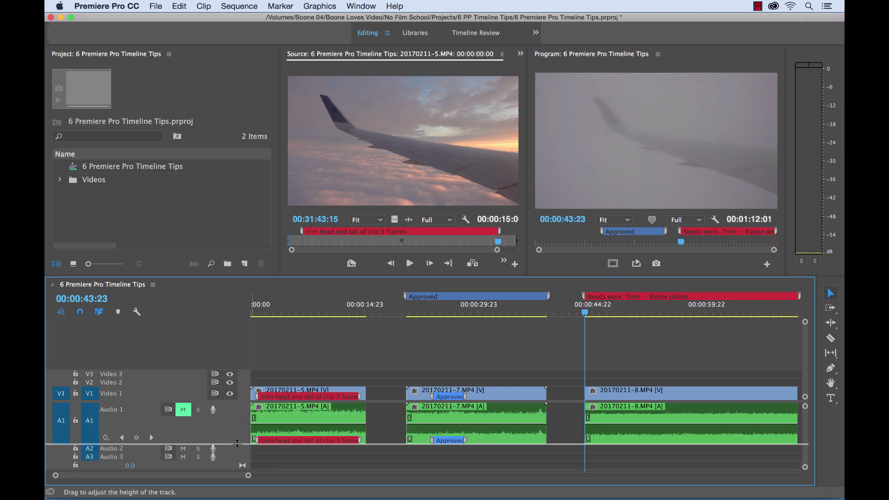
left_click_drag(237, 443, 236, 454)
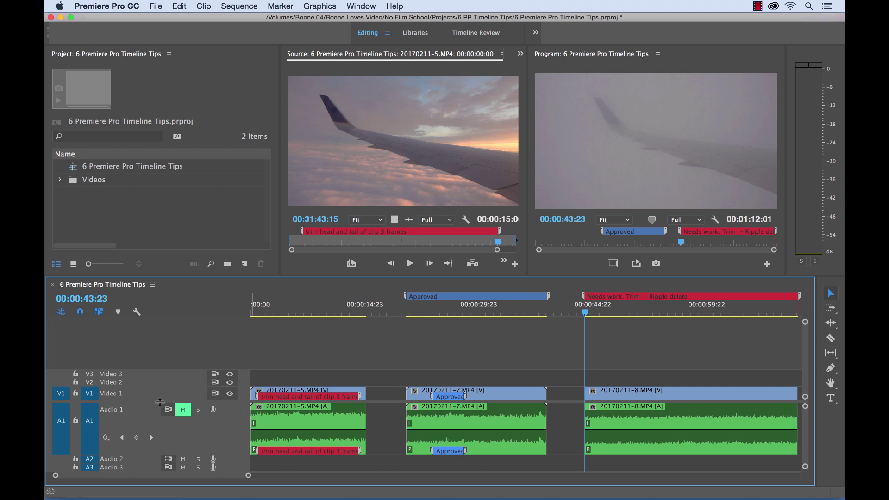
scroll(199, 402, "down", 3)
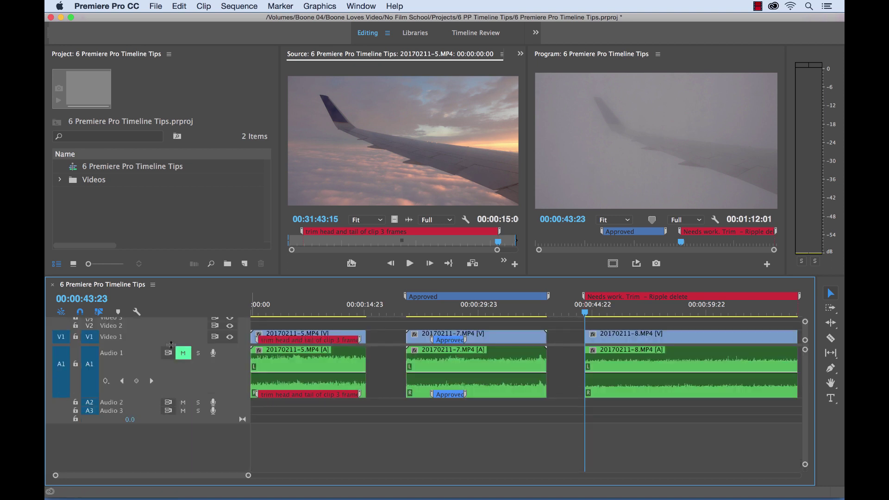
double_click(241, 402)
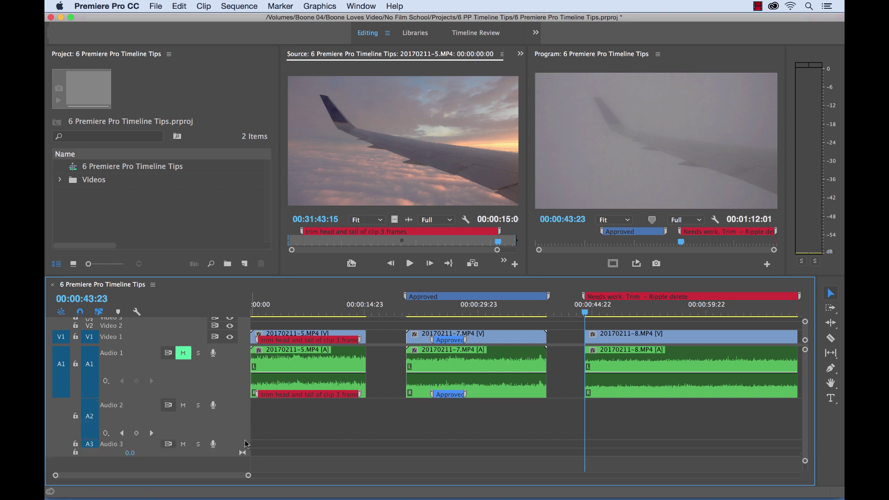
left_click_drag(242, 440, 242, 442)
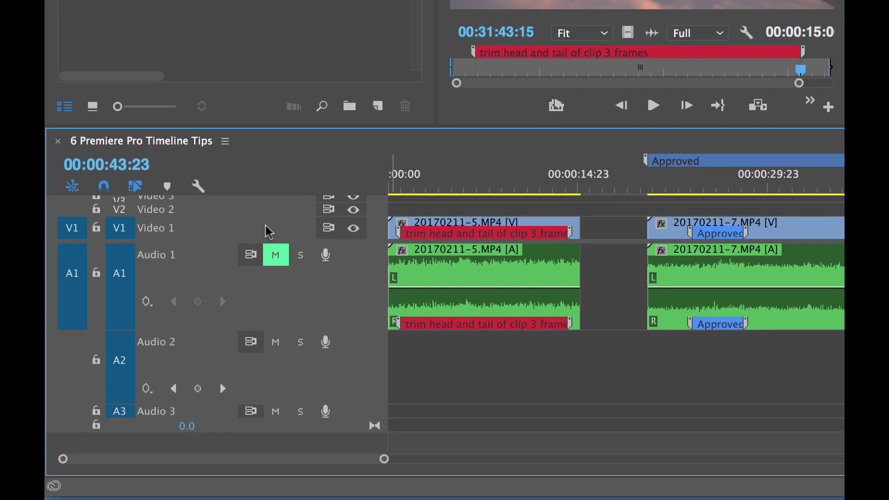
- From the timeline display settings, save the track heights as preset 'Audio Workflow'
left_click(198, 186)
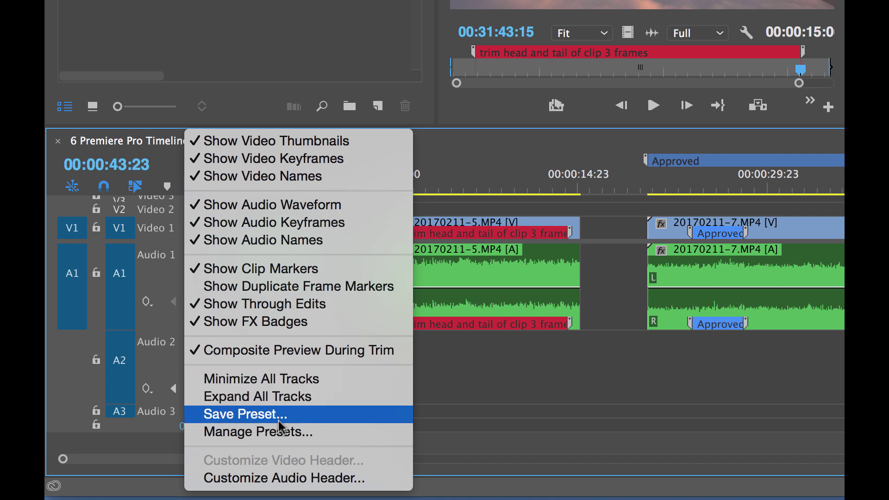
left_click(260, 417)
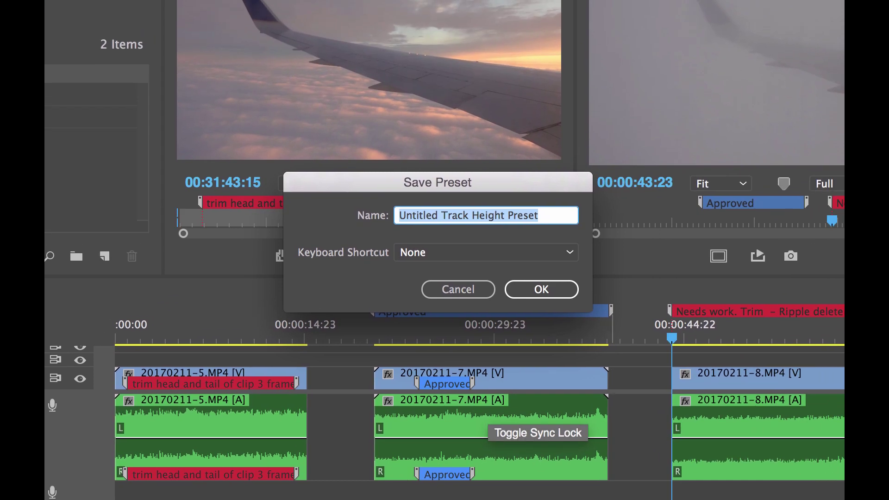
type("Aud")
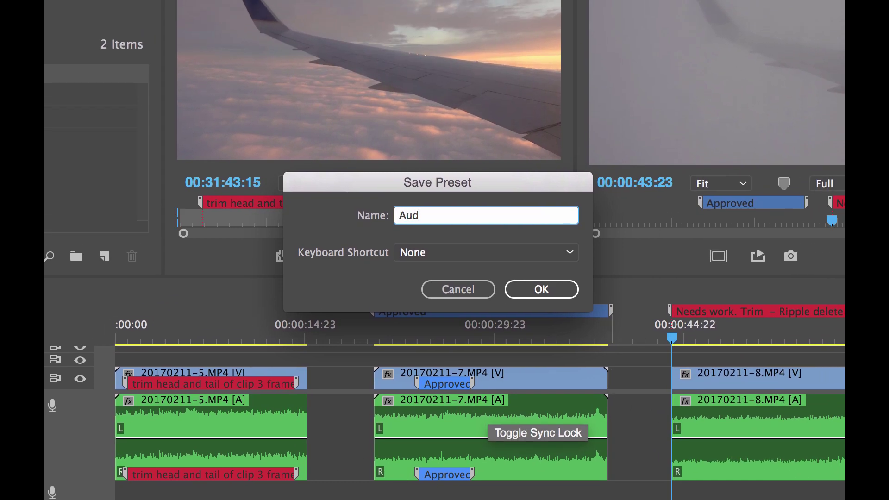
type("io Workflow")
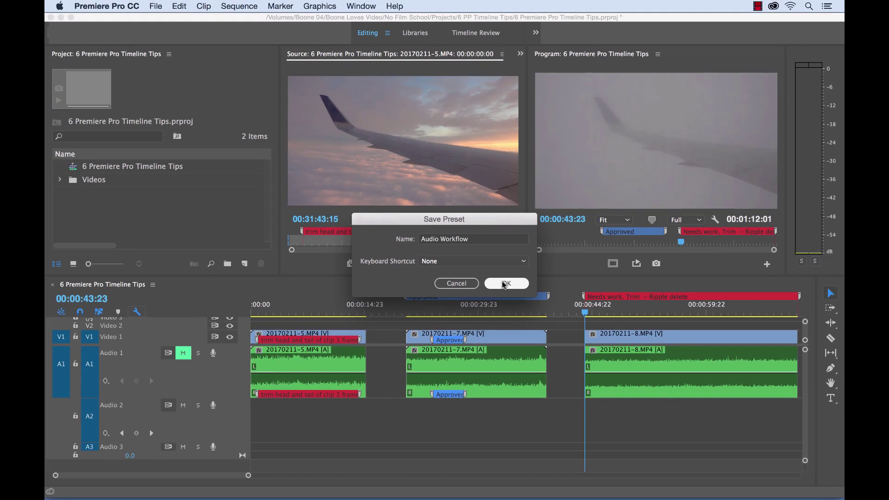
left_click(538, 290)
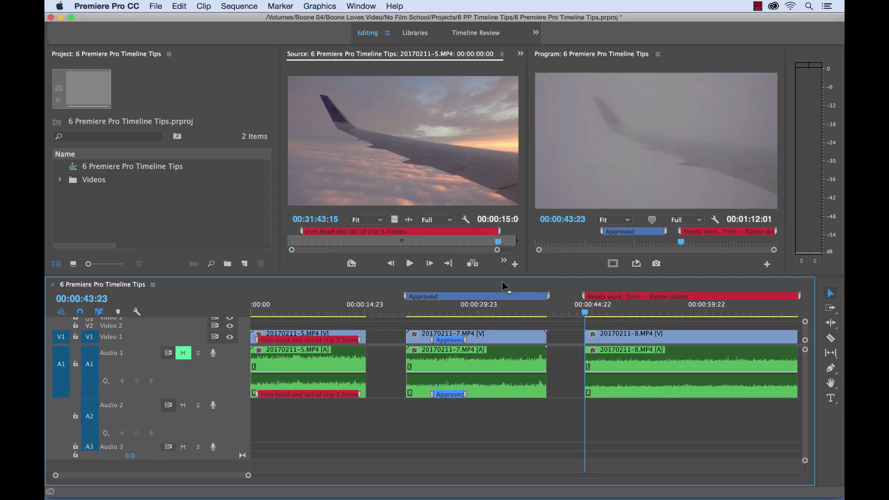
left_click(138, 312)
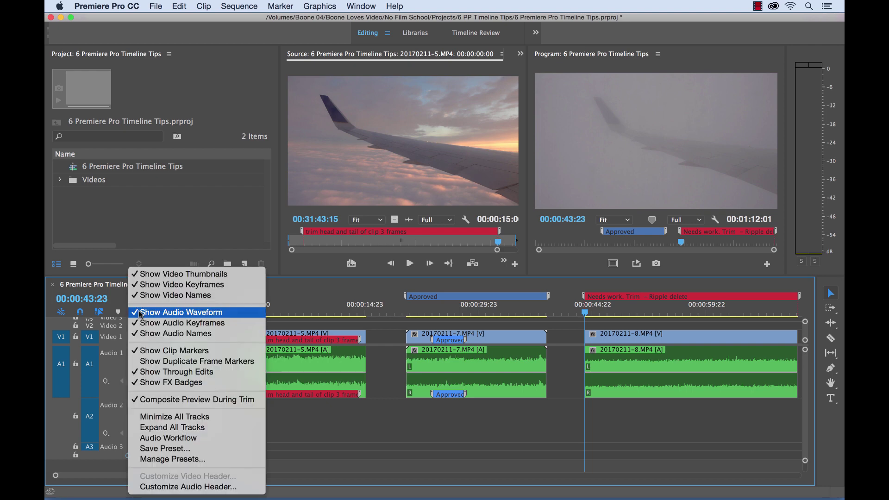
left_click(179, 416)
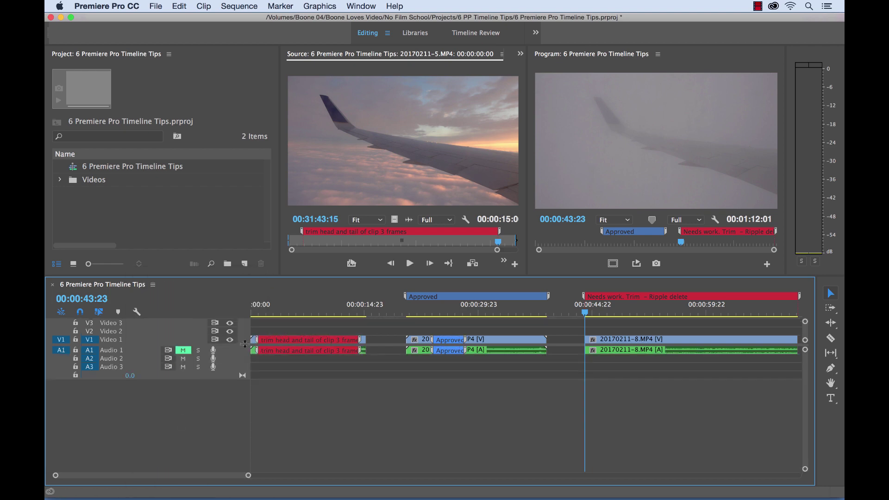
mouse_move(242, 345)
left_mouse_down()
mouse_move(242, 359)
mouse_move(241, 344)
left_mouse_up()
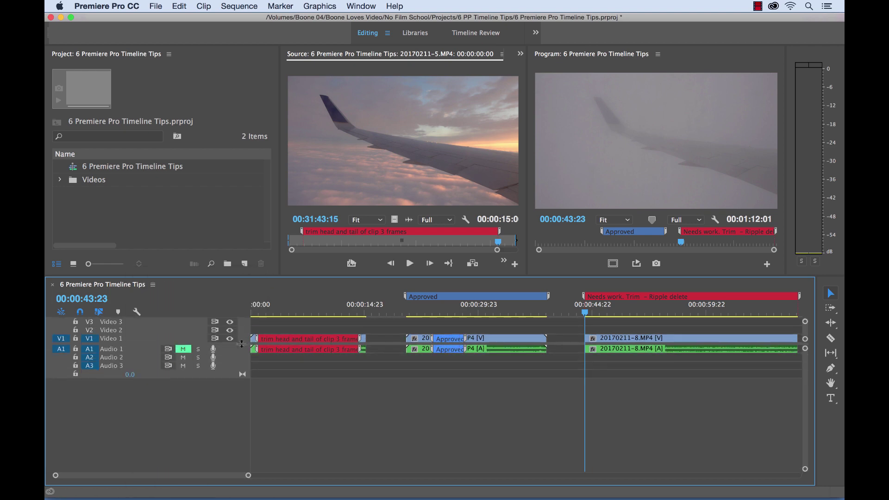
left_click(138, 312)
left_click(162, 437)
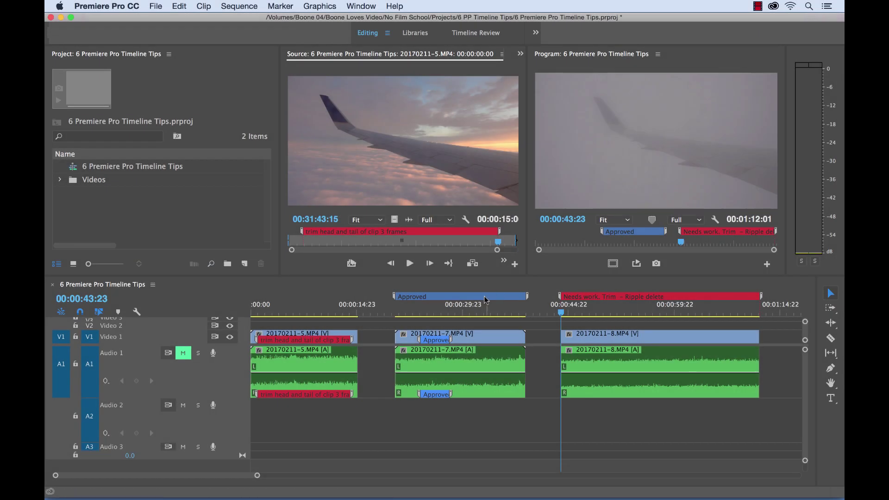
mouse_move(485, 299)
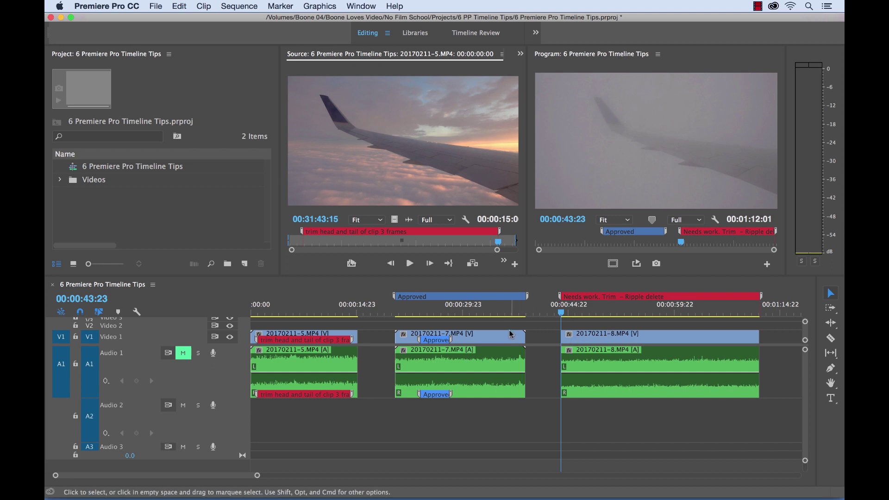
- Give clip 20170211-7 the Iris label
left_click(504, 339)
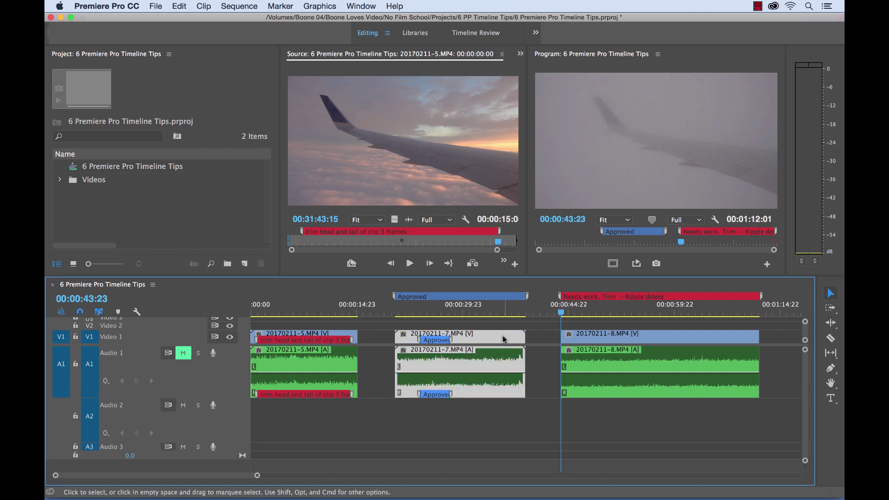
right_click(504, 340)
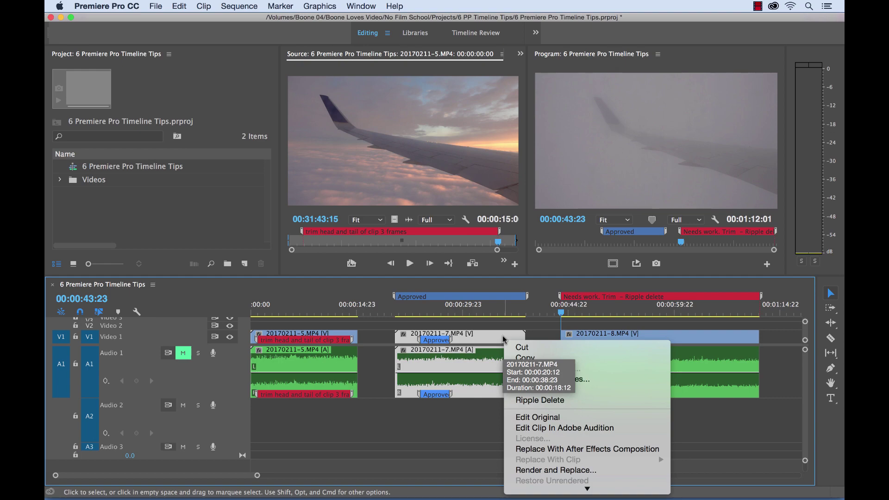
scroll(578, 370, "down", 5)
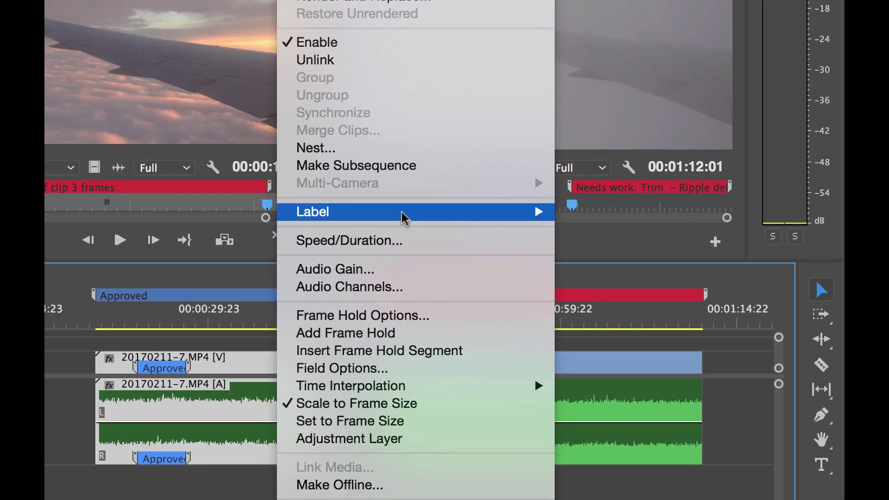
mouse_move(403, 213)
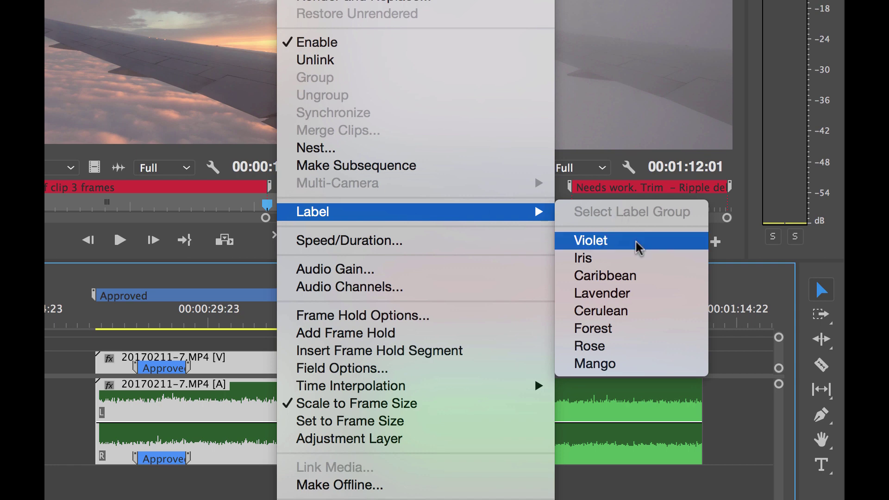
left_click(614, 260)
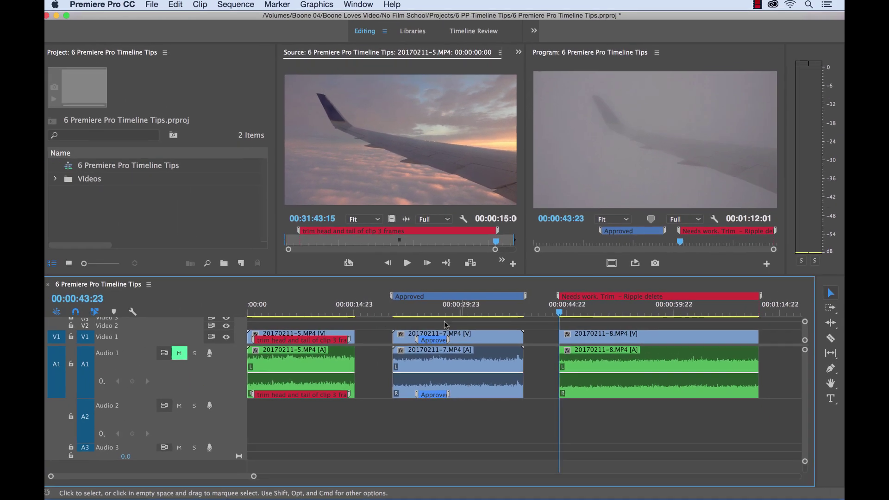
- Change clip 20170211-7's label to Rose so it appears pink
left_click(509, 341)
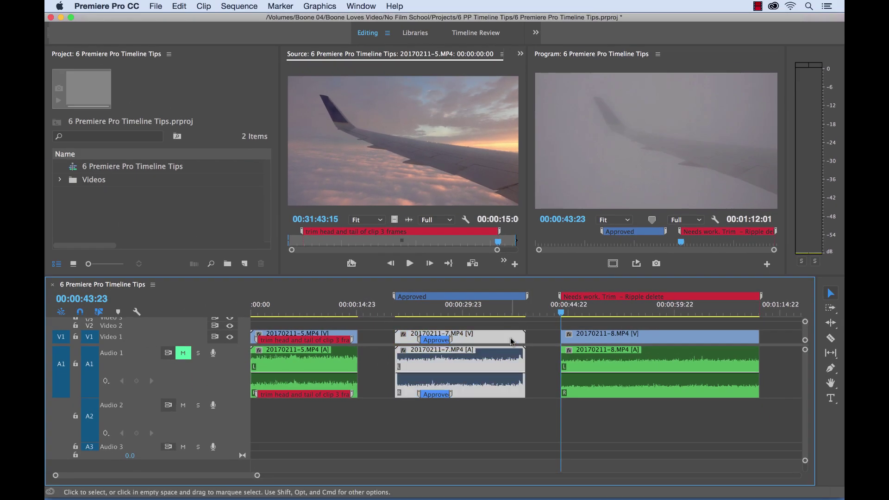
right_click(511, 341)
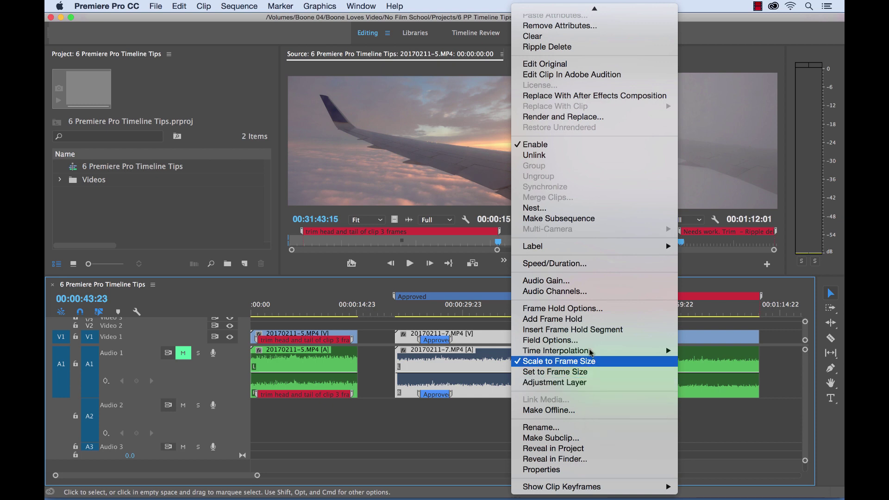
mouse_move(592, 250)
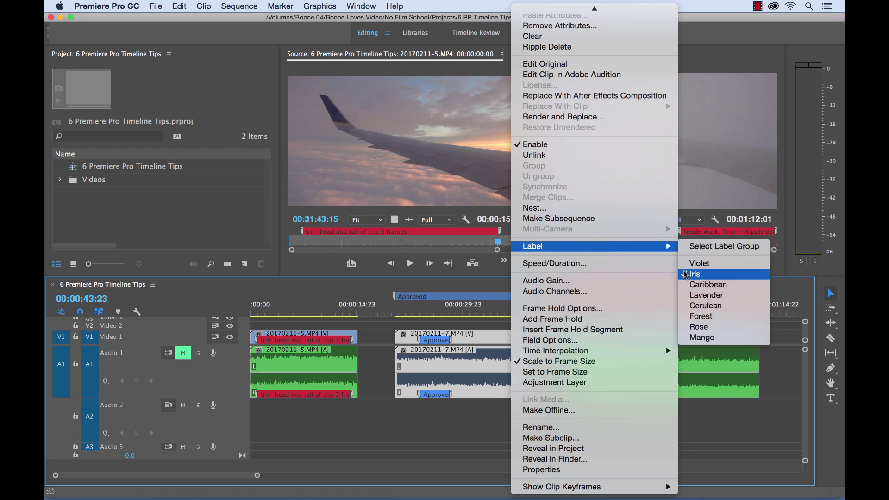
left_click(699, 327)
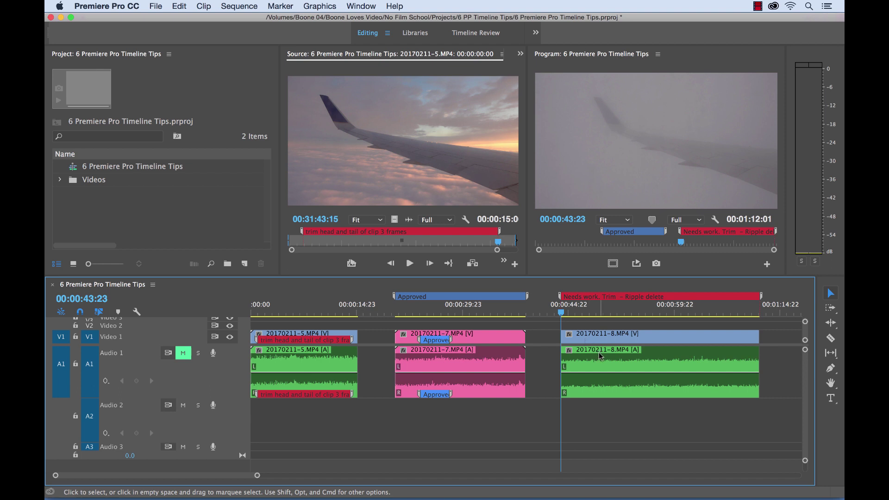
left_click(117, 5)
mouse_move(120, 38)
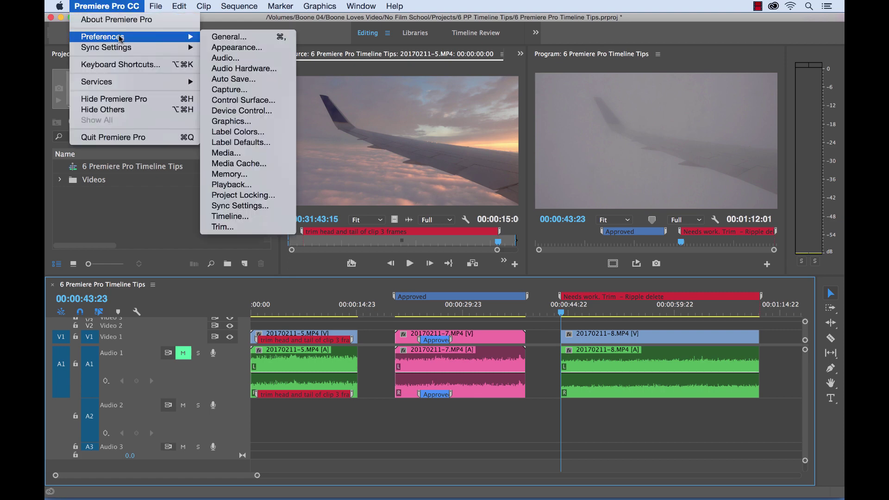
left_click(243, 133)
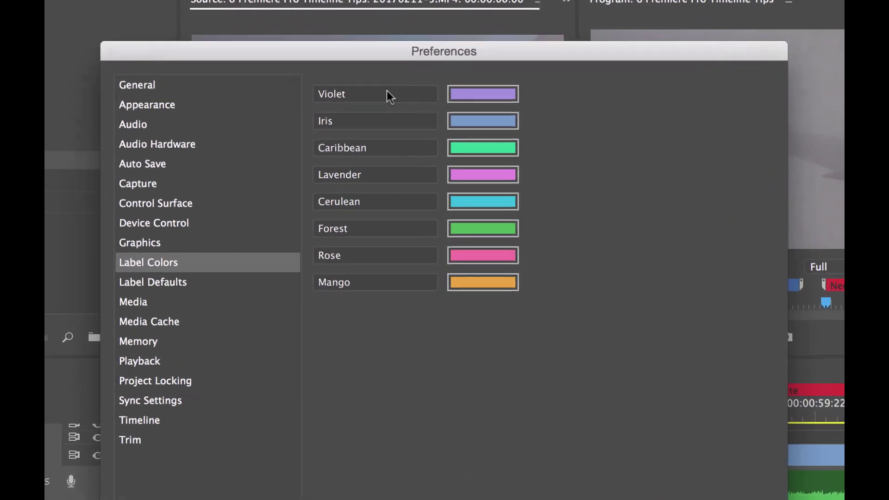
left_click(490, 95)
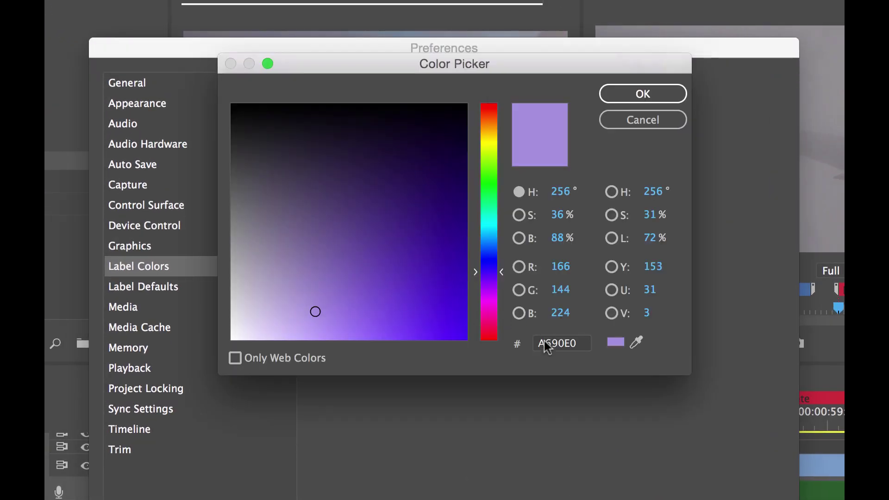
left_click(646, 120)
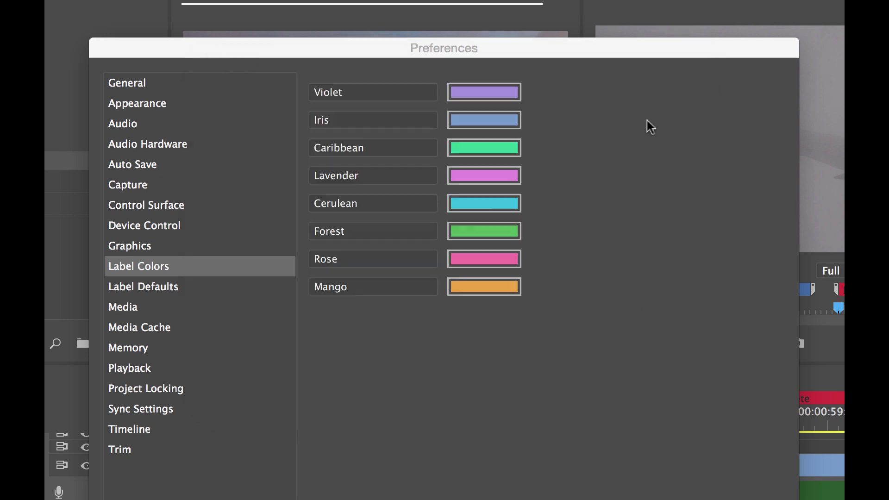
left_click(168, 293)
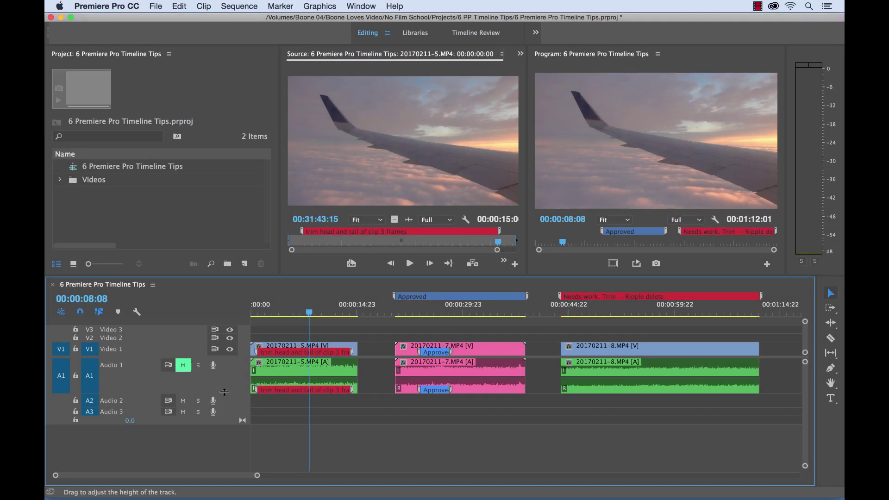
- Make the Audio 1 track taller and stop its waveforms using the clip label colour
left_click_drag(224, 393, 224, 435)
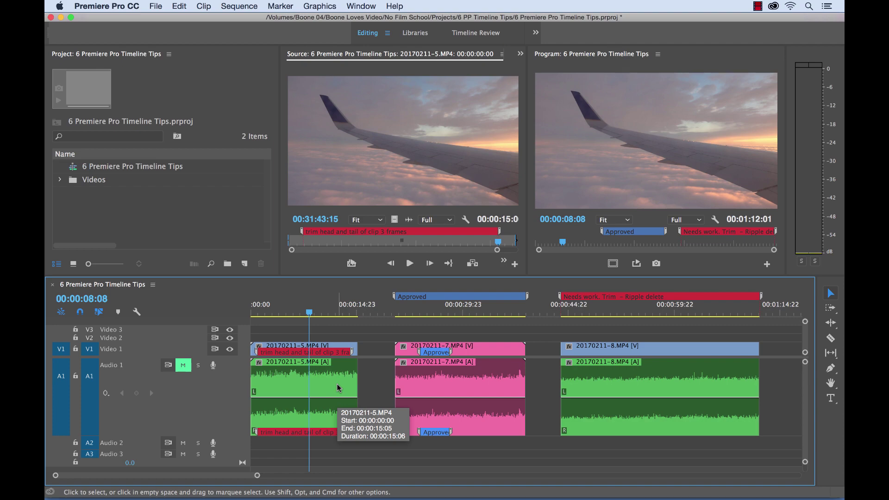
left_click(153, 286)
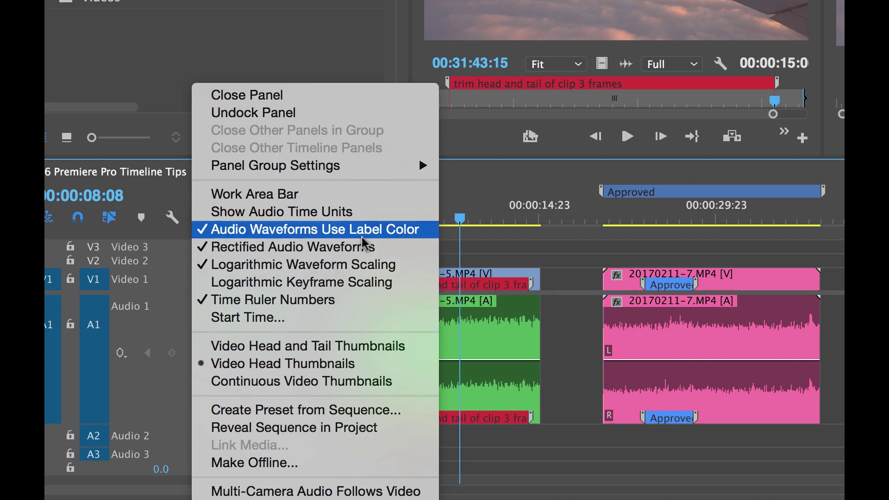
left_click(345, 230)
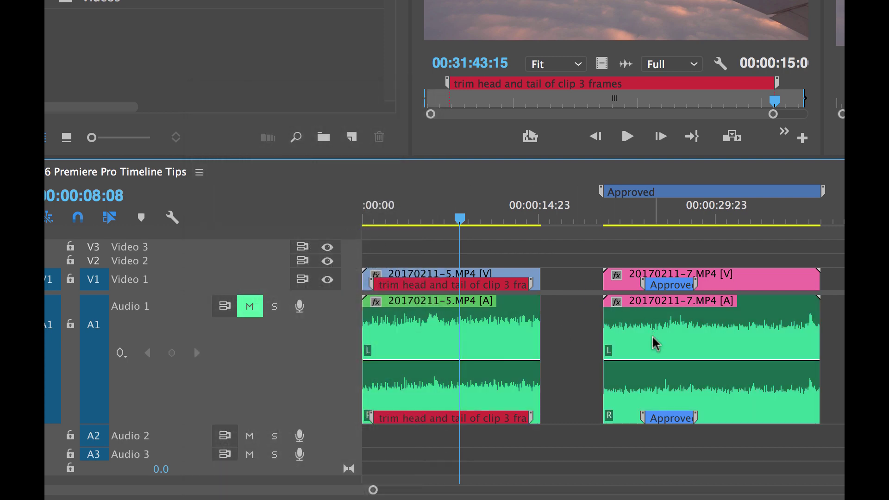
- Turn off rectified audio waveforms and logarithmic waveform scaling in the timeline panel menu
left_click(200, 173)
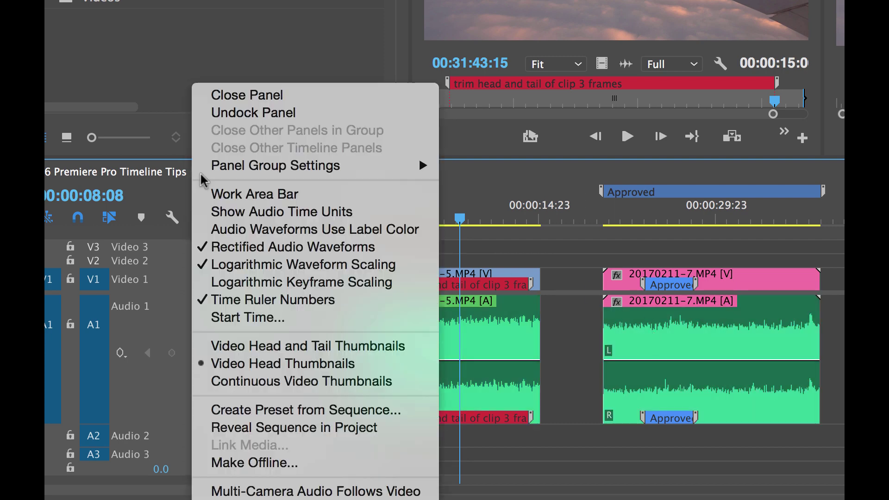
left_click(285, 248)
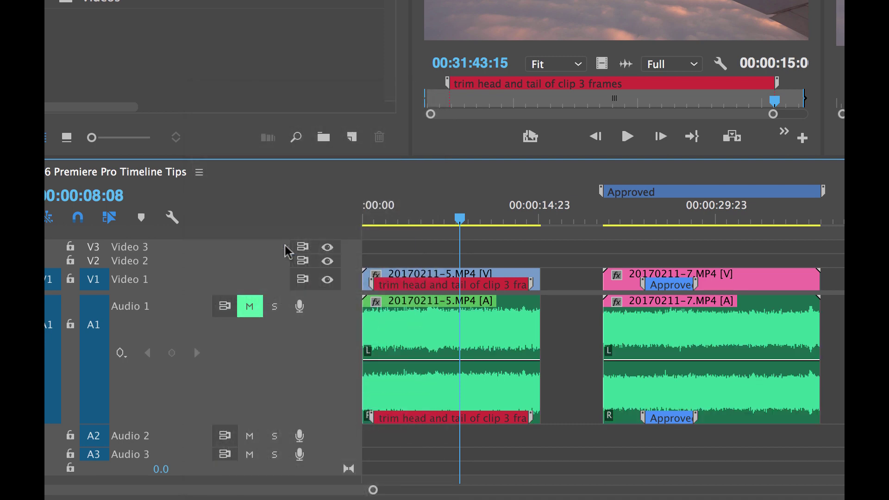
left_click(199, 172)
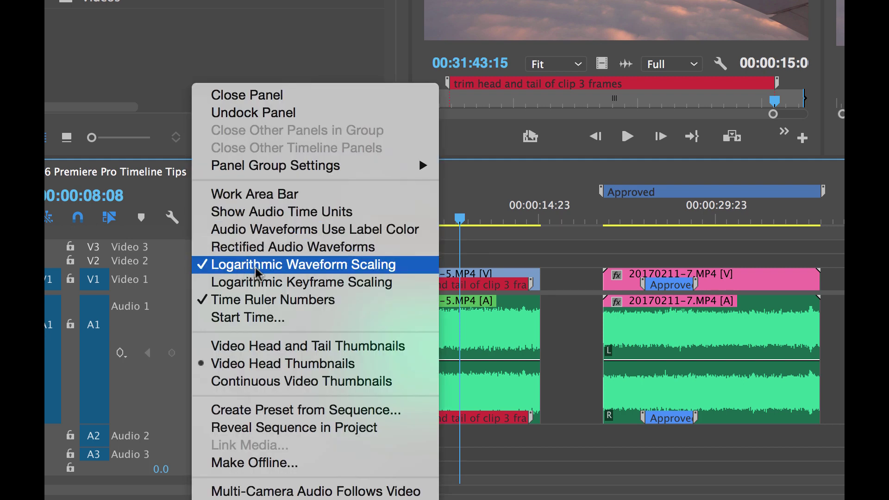
left_click(287, 265)
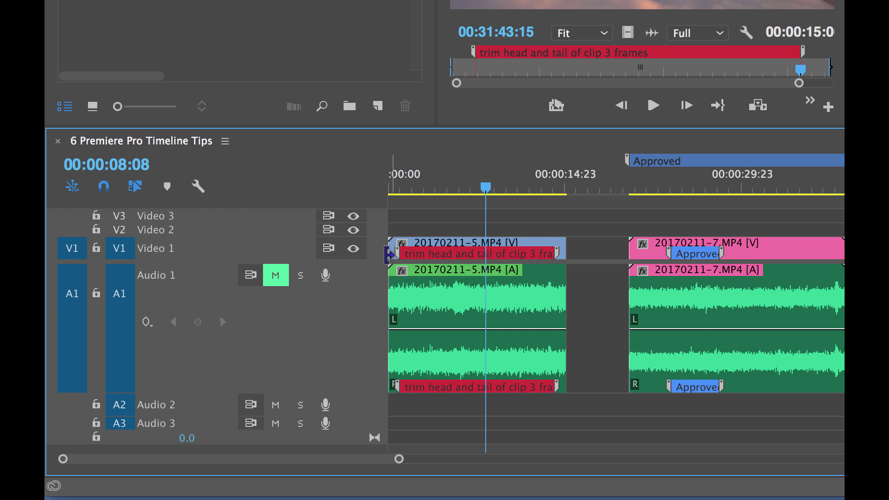
- Expand Video 1, then customize video headers: remove sync-lock and place the track name after the eye toggle
double_click(371, 251)
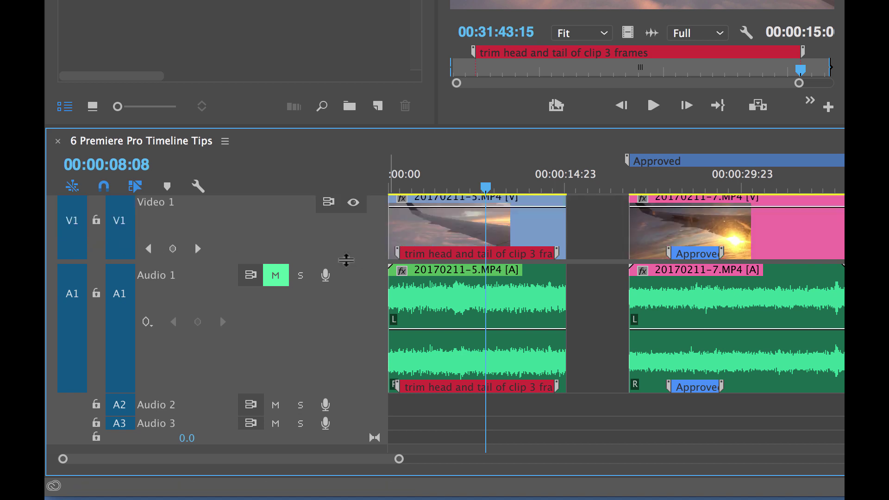
left_click_drag(346, 261, 345, 300)
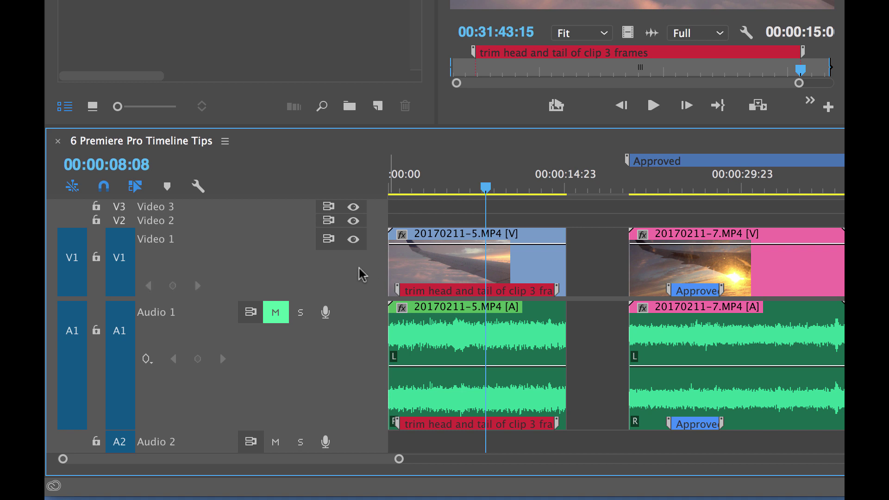
right_click(362, 274)
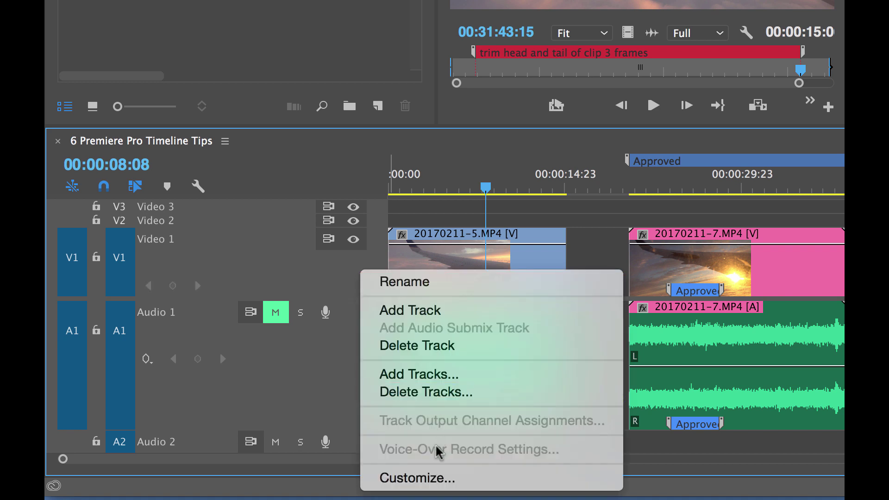
left_click(436, 479)
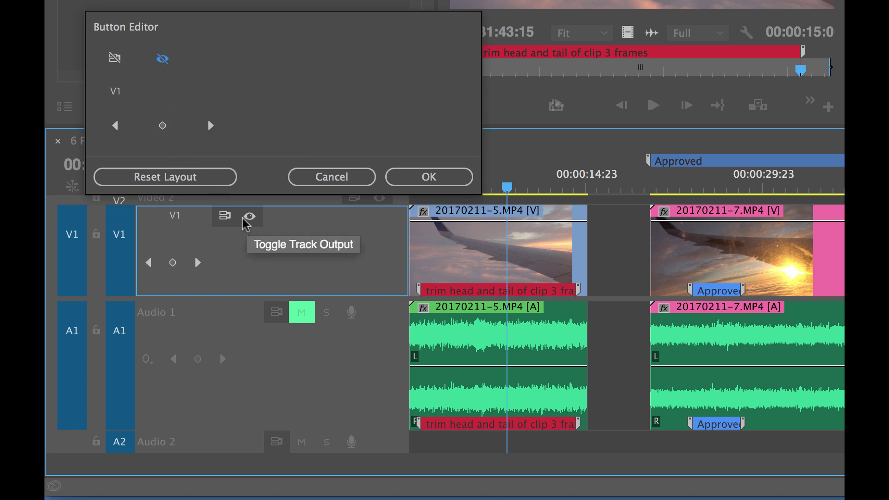
left_click_drag(229, 221, 232, 93)
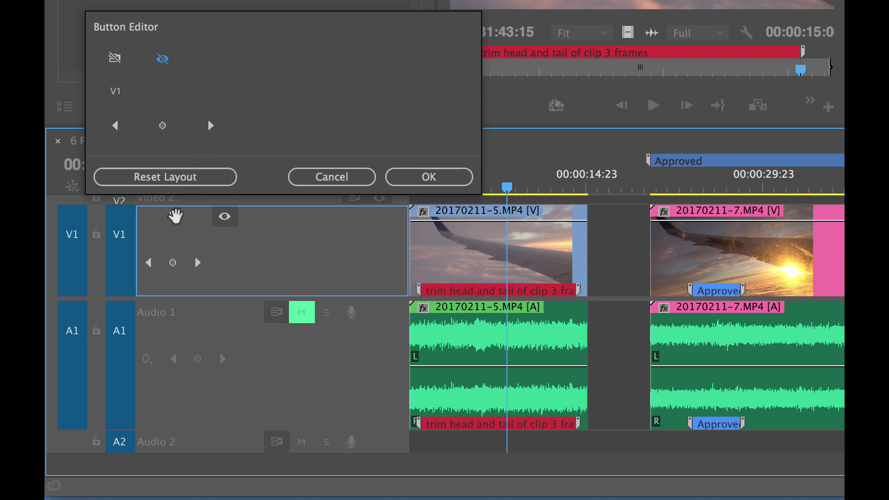
left_click_drag(174, 215, 250, 221)
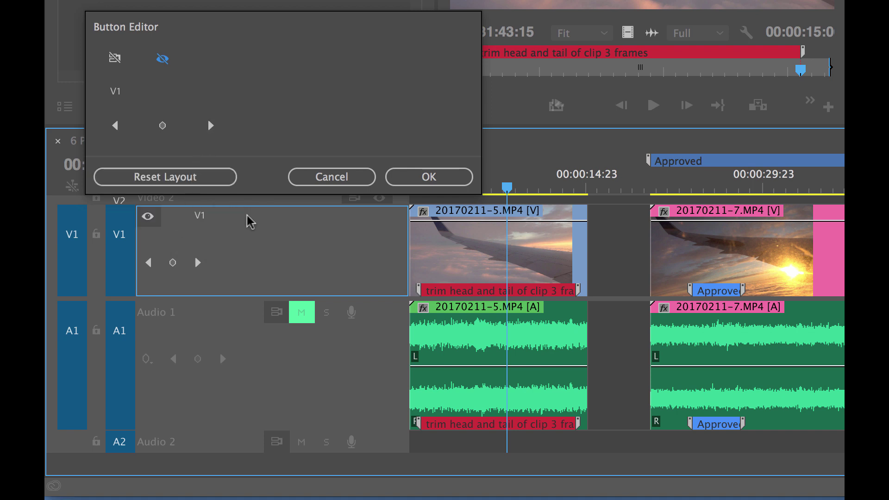
left_click(418, 178)
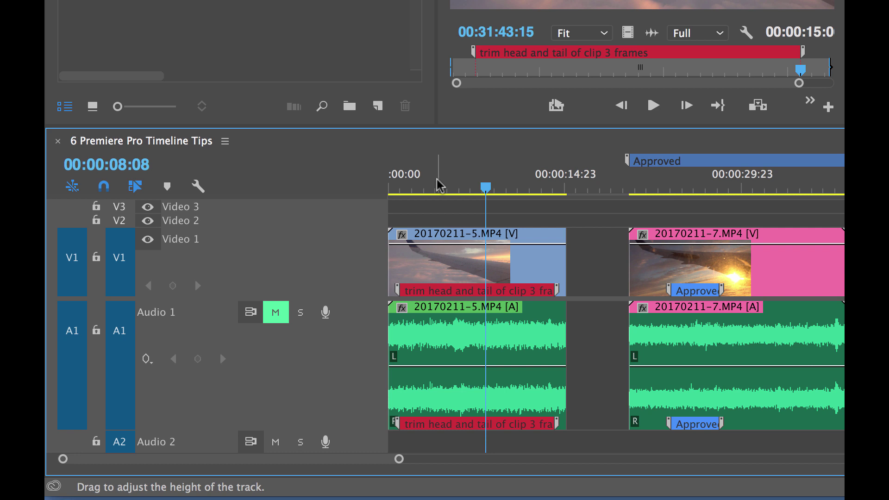
left_click_drag(387, 207, 361, 218)
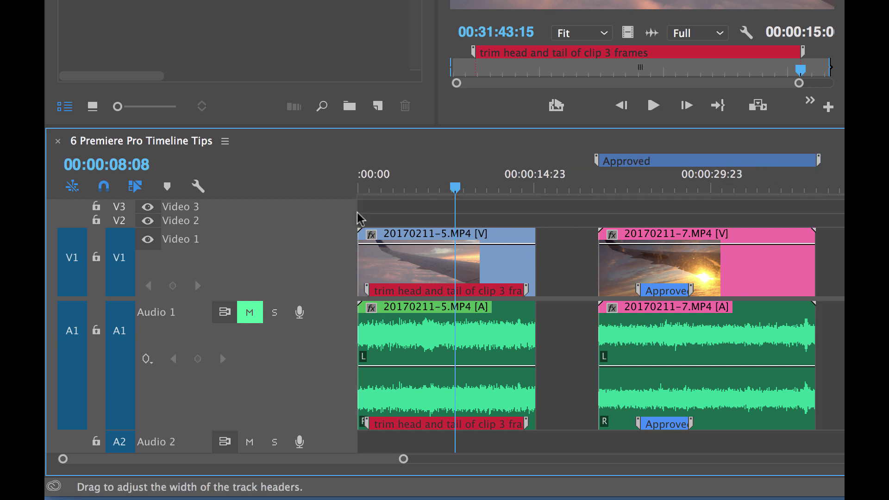
right_click(332, 323)
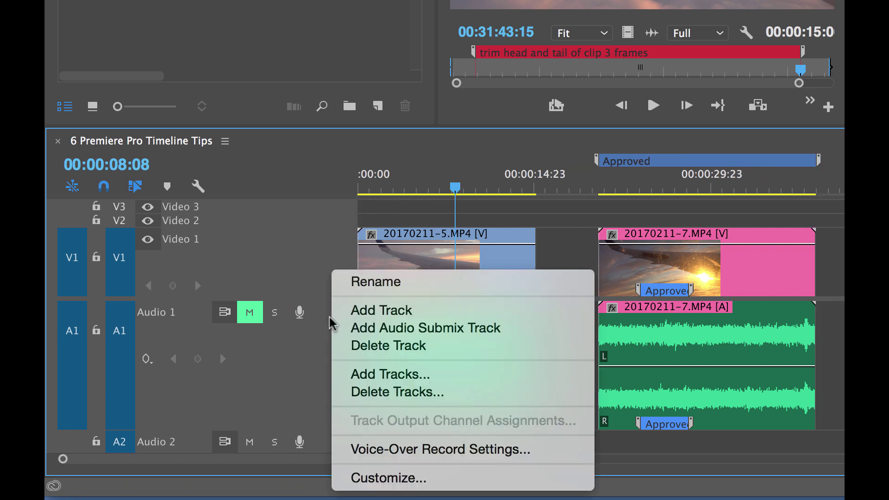
left_click(387, 479)
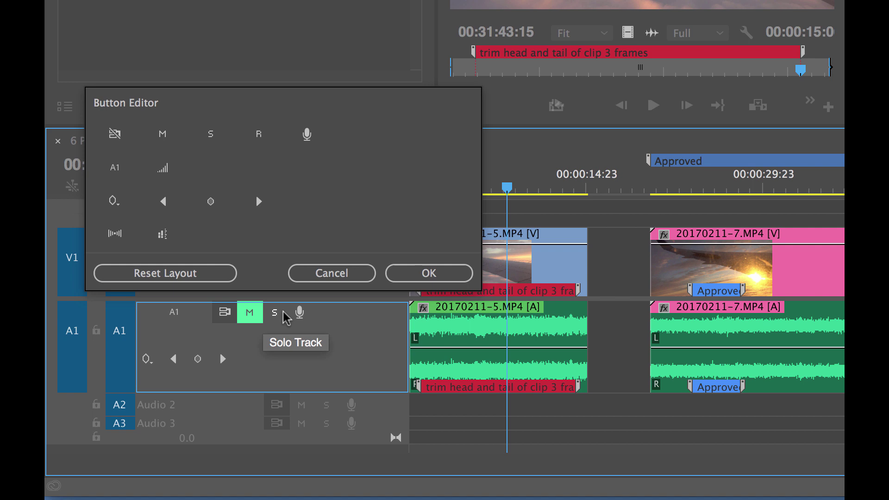
left_click_drag(298, 312, 303, 202)
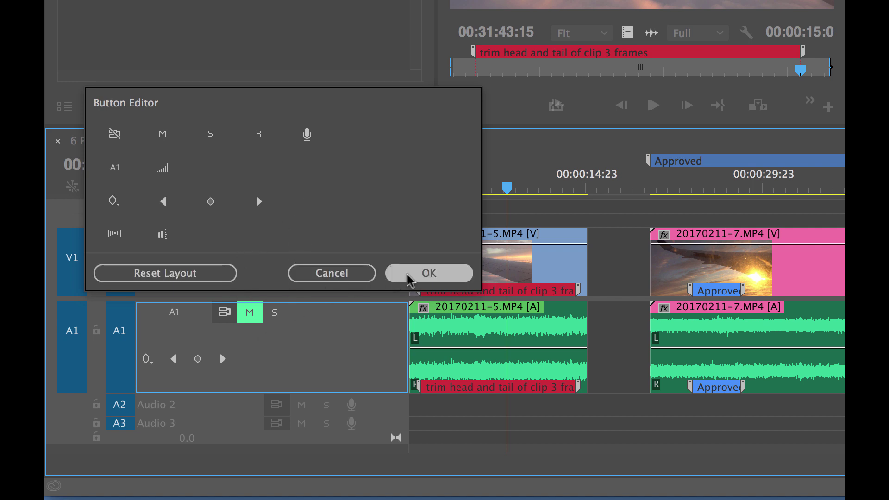
left_click(191, 275)
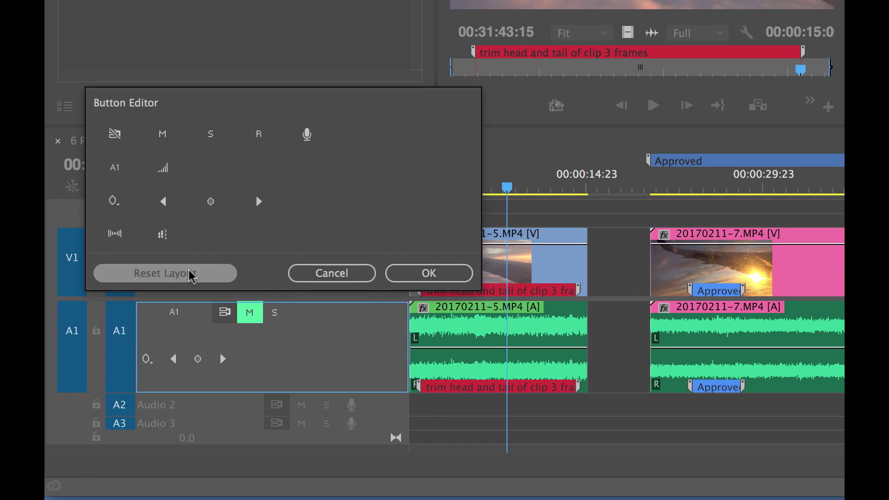
left_click(456, 275)
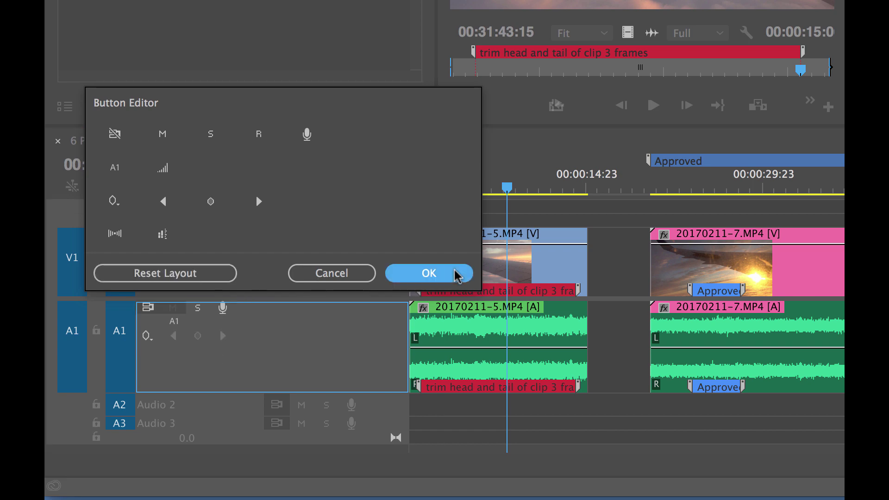